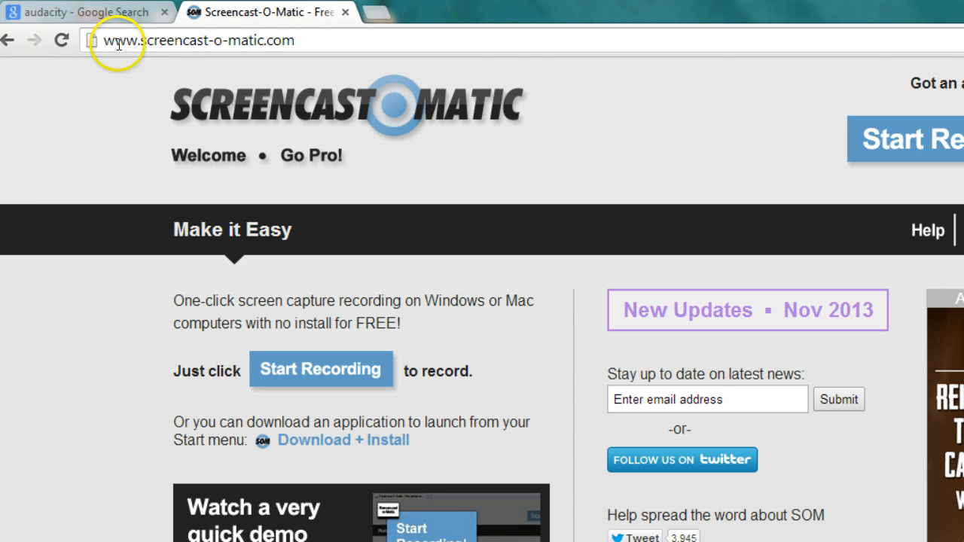
Look through the Google search results for Audacity, down to the CNET Download.com and Wikipedia entries.
click(89, 18)
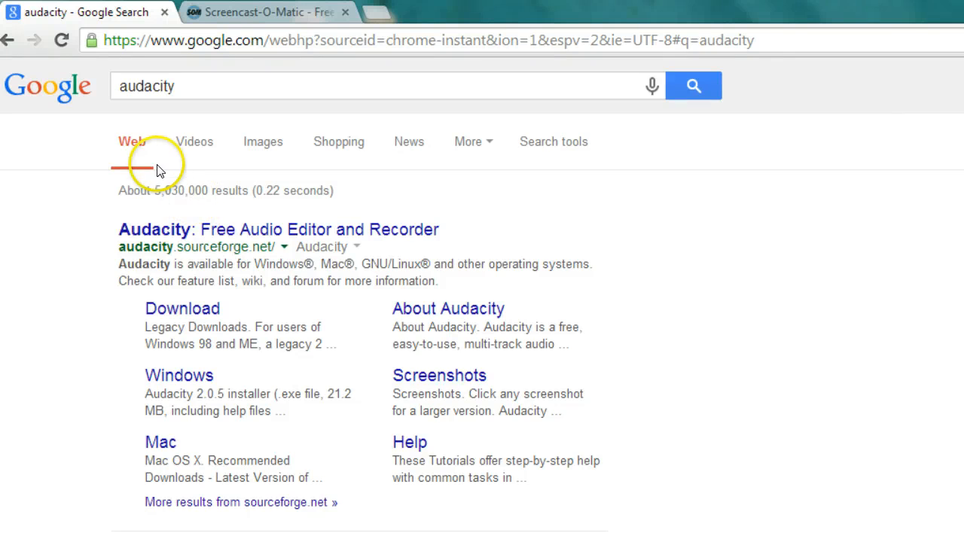
scroll(65, 302, down, 3)
scroll(65, 302, down, 1)
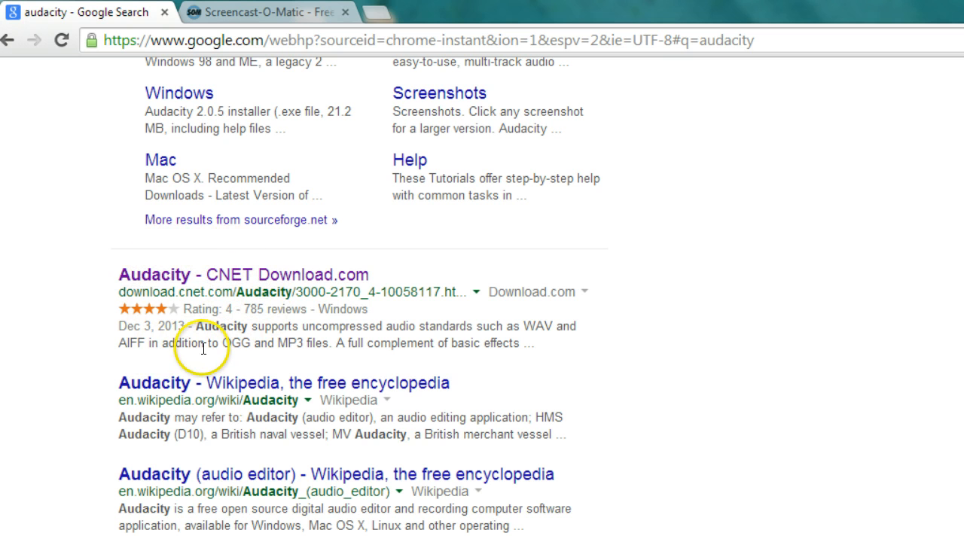
scroll(73, 347, up, 4)
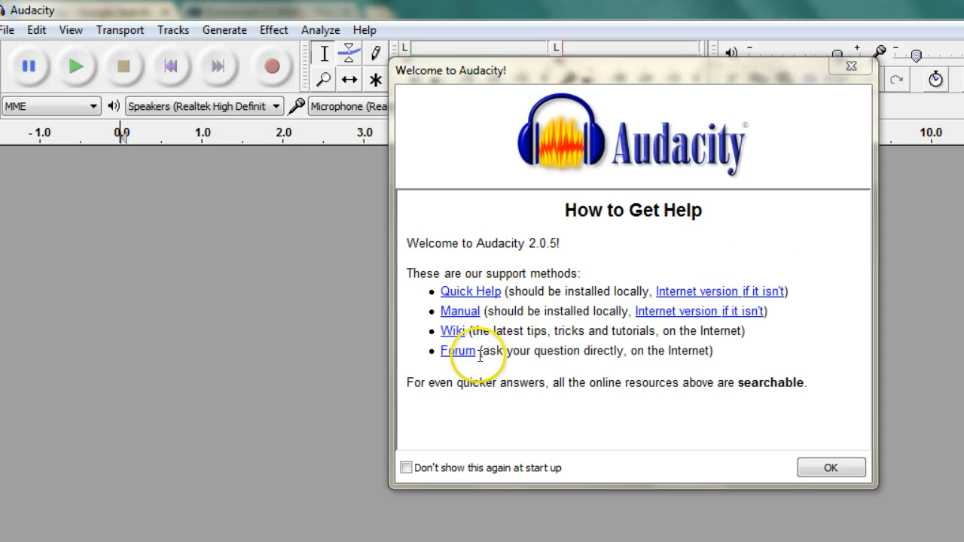
Dismiss Audacity's welcome dialog, switch to the Music library in Windows Explorer and select oh_10min_sample there.
click(814, 468)
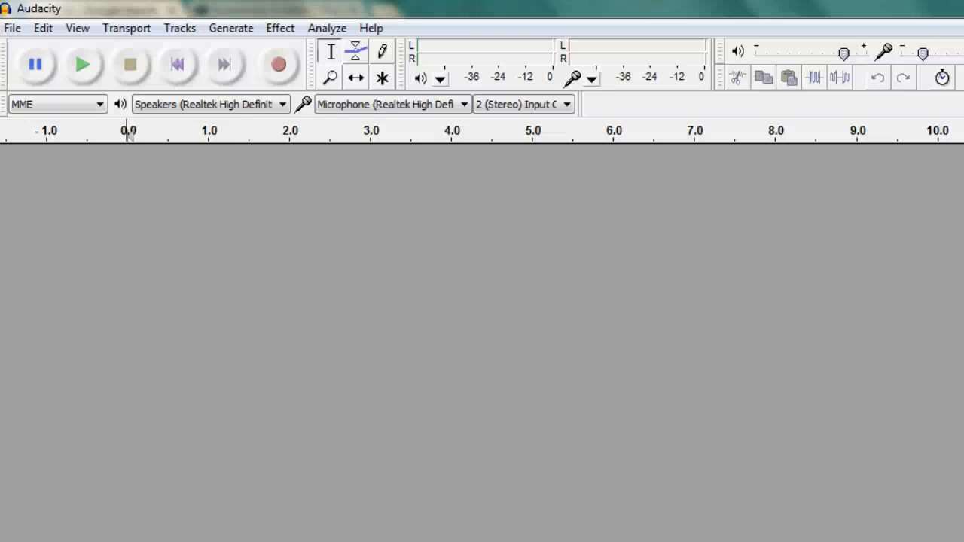
mouse_move(489, 541)
click(138, 539)
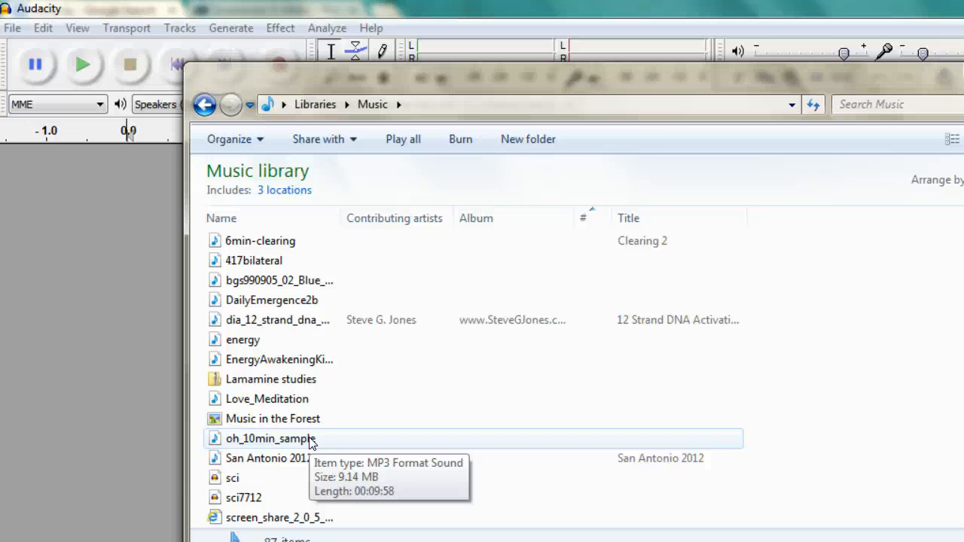
click(311, 444)
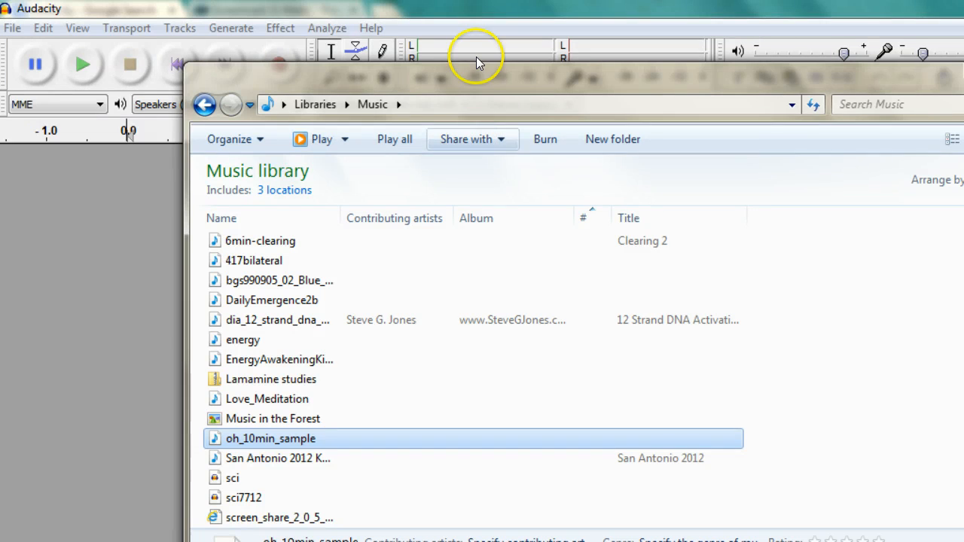
drag(473, 75, 287, 36)
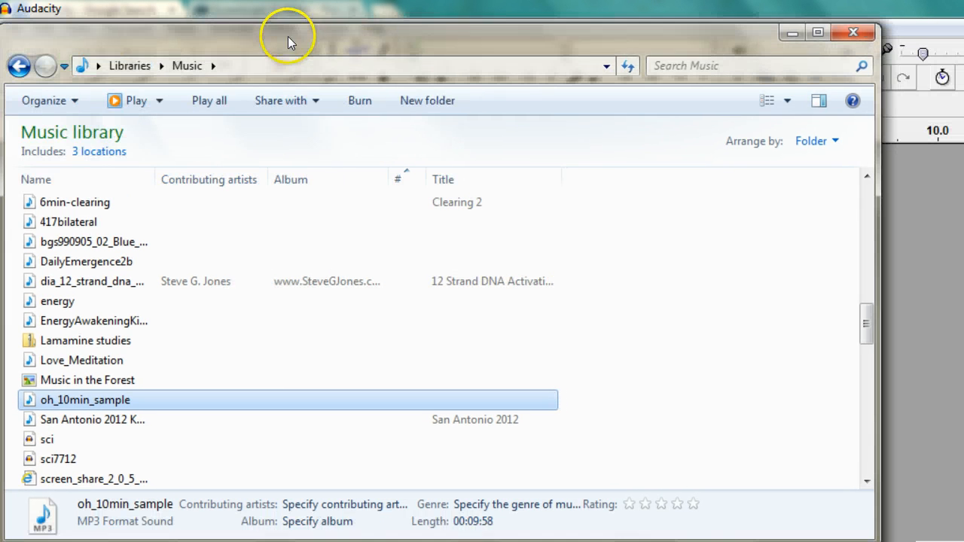
Play oh_10min_sample in the media player, close the player and minimize the Music library window.
double_click(226, 407)
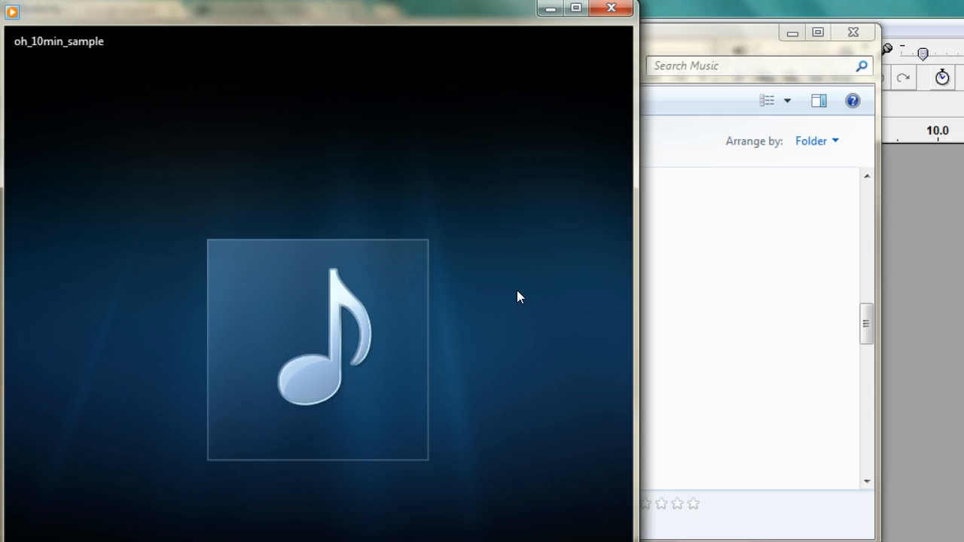
click(550, 11)
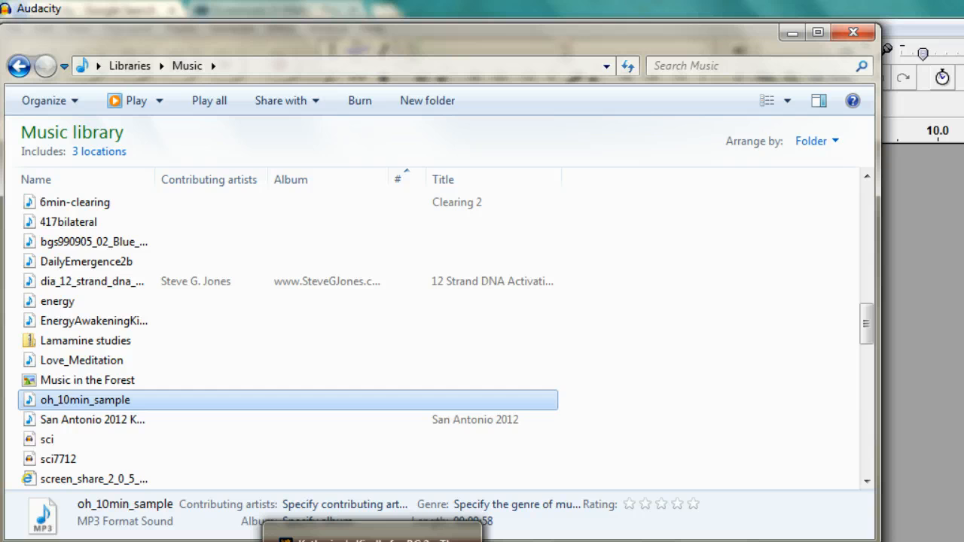
double_click(276, 403)
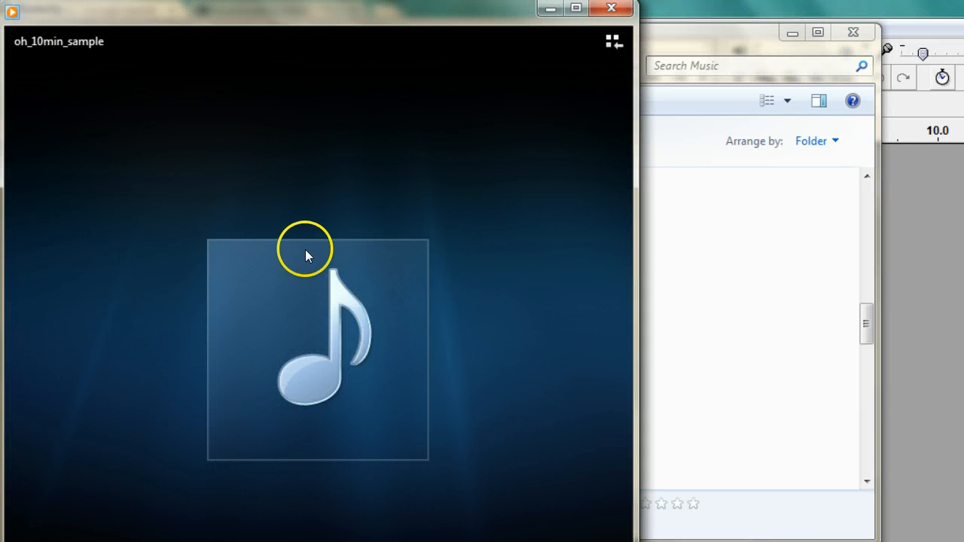
click(610, 11)
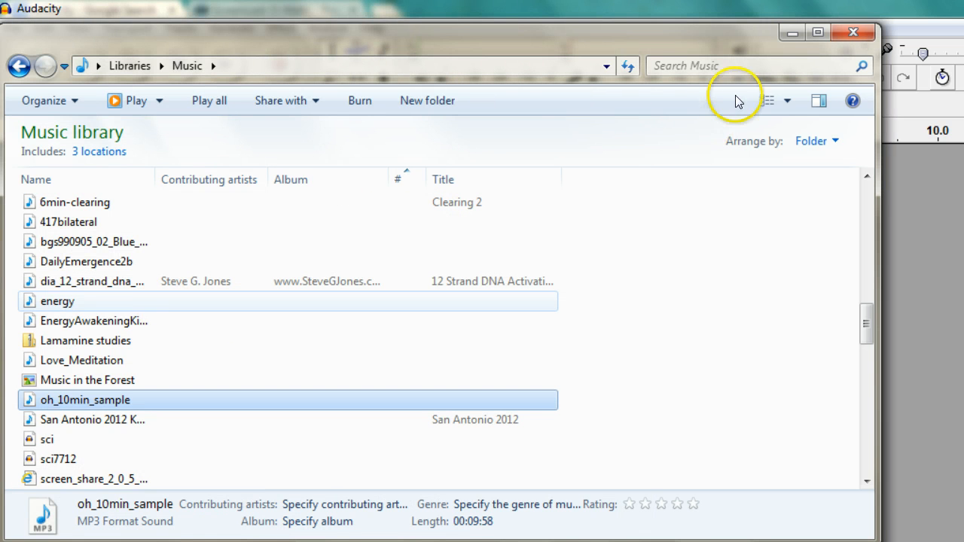
click(793, 33)
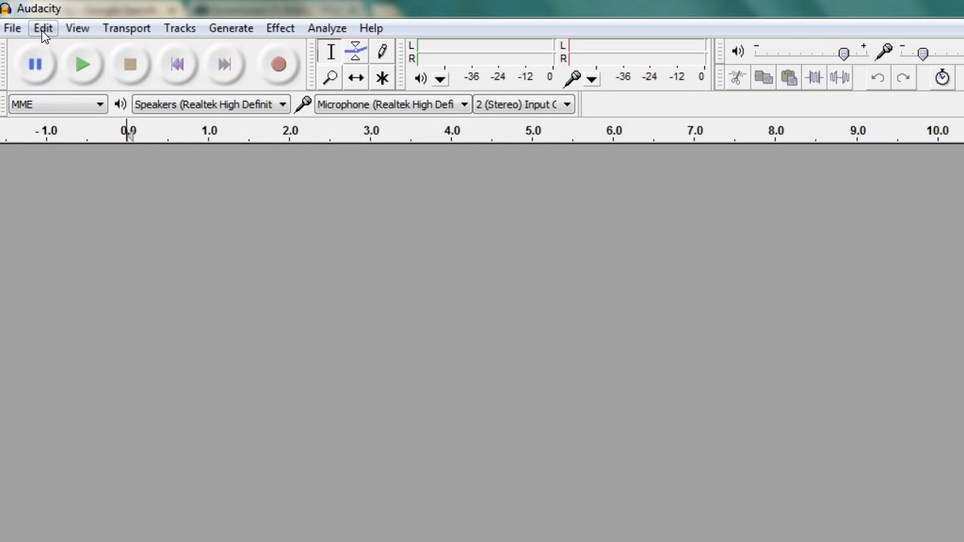
Import the audio file oh_10min_sample from the My Music folder into the Audacity project.
click(12, 29)
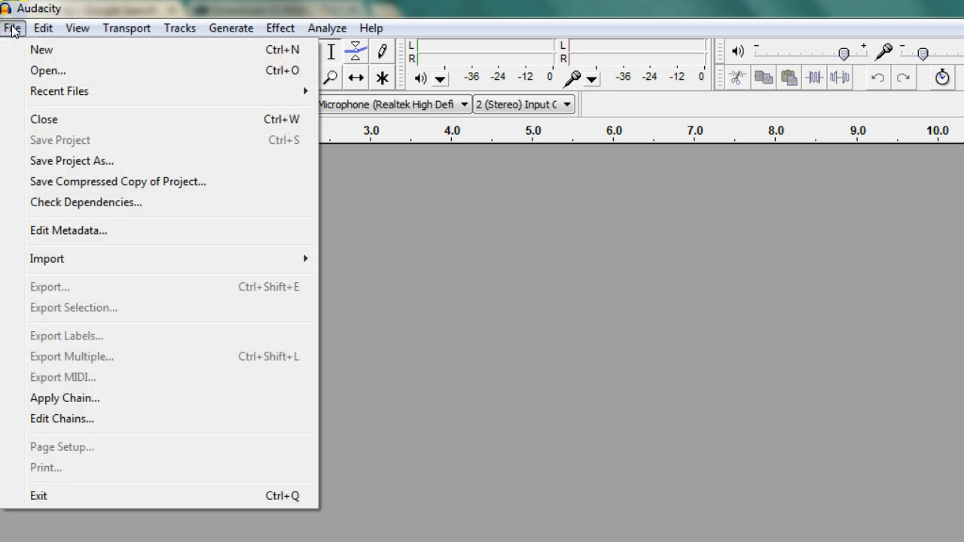
mouse_move(66, 258)
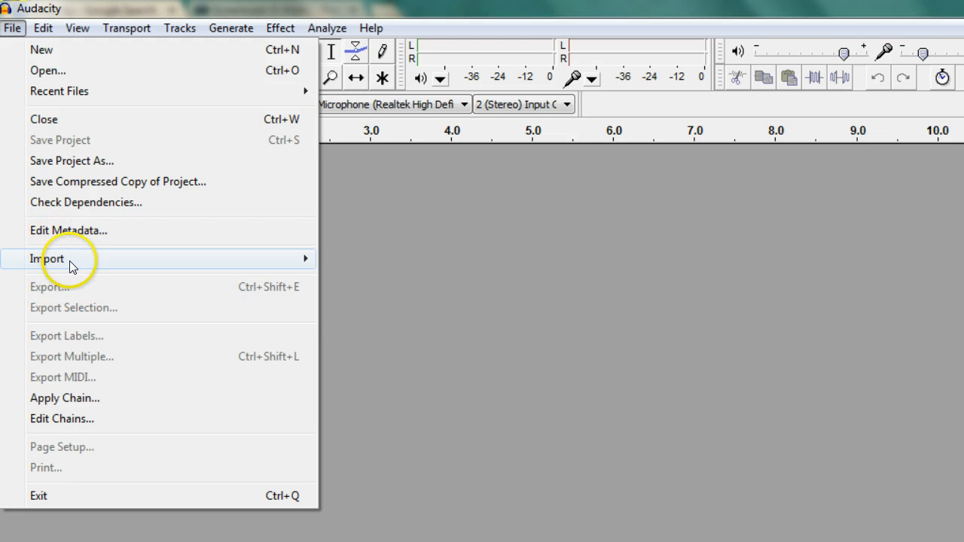
mouse_move(123, 264)
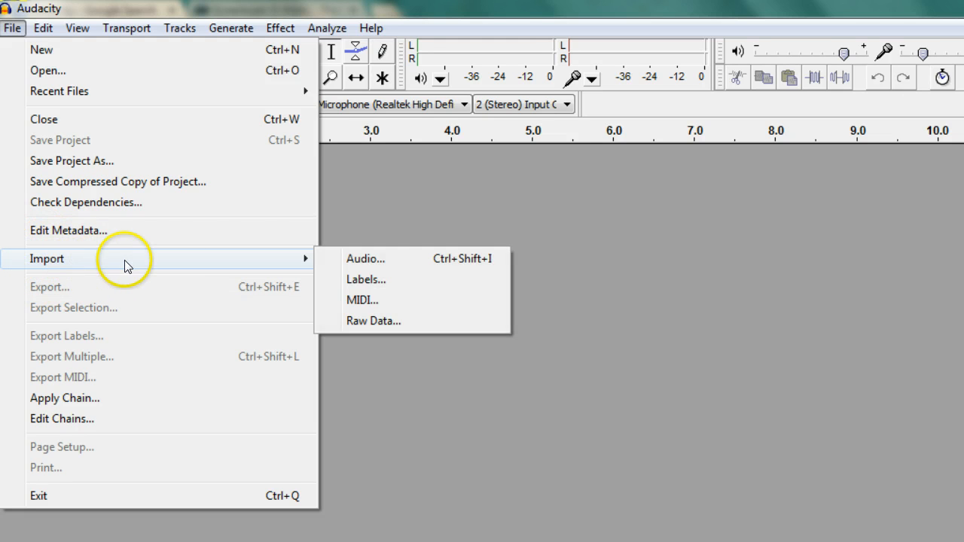
click(374, 258)
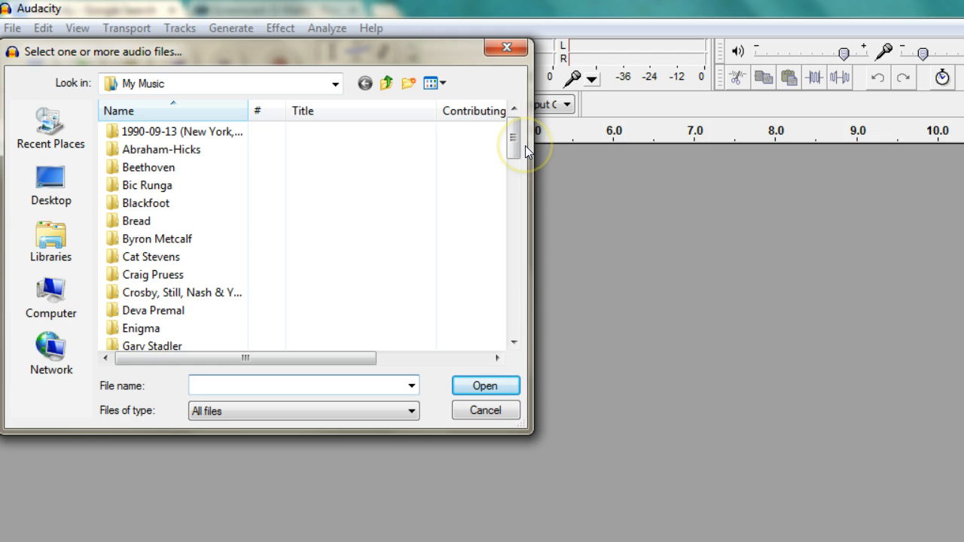
drag(512, 146, 510, 275)
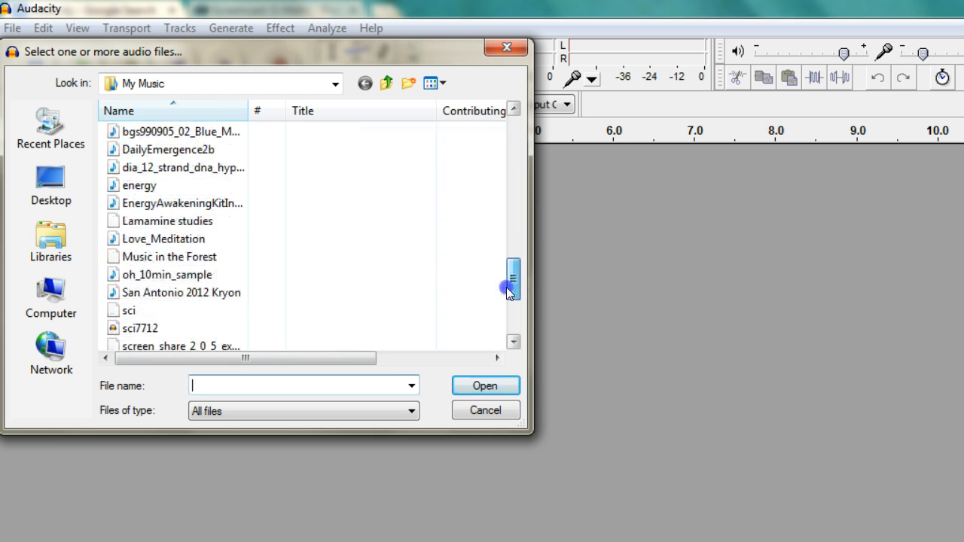
click(161, 276)
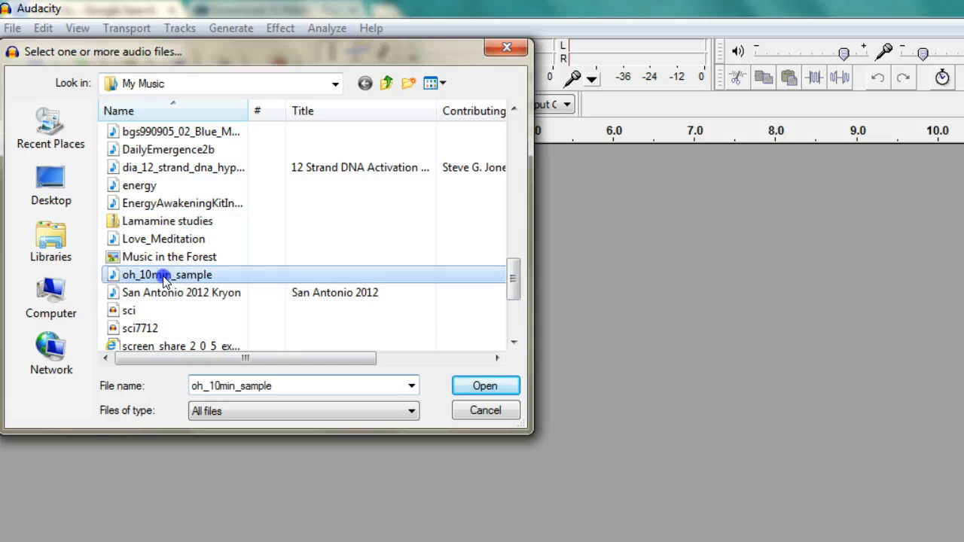
click(486, 386)
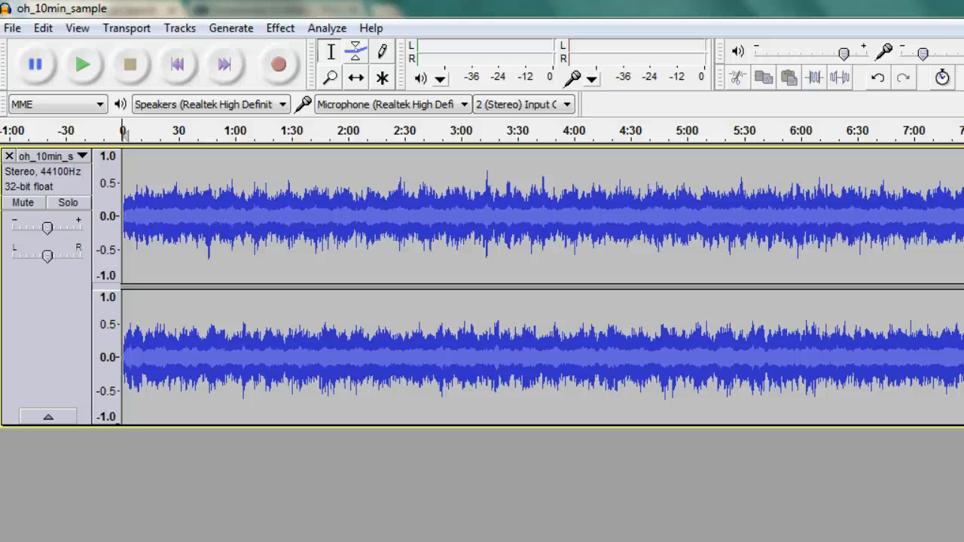
Inspect the imported track along its timeline, preview its first seconds and return to the start.
scroll(543, 286, right, 1)
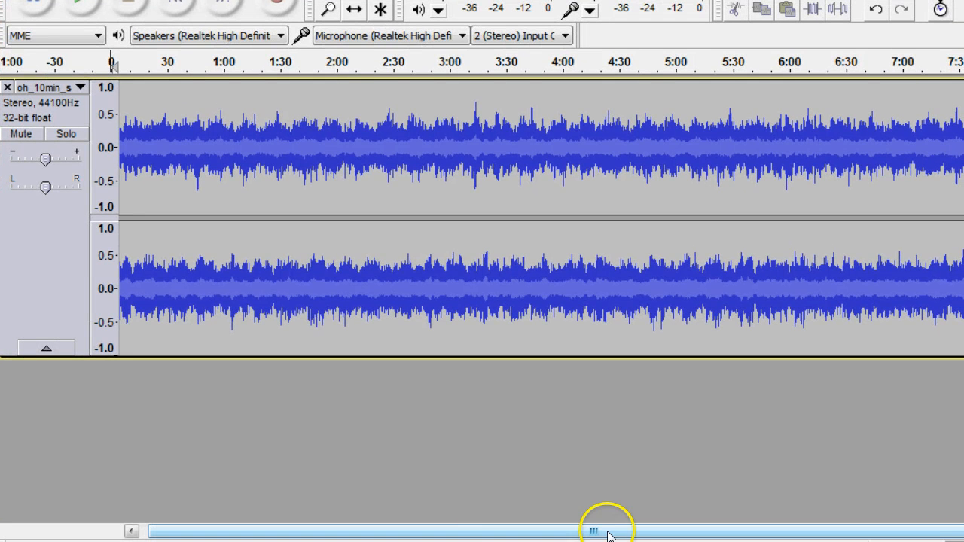
mouse_move(538, 533)
mouse_down()
mouse_move(826, 536)
mouse_move(557, 531)
mouse_up()
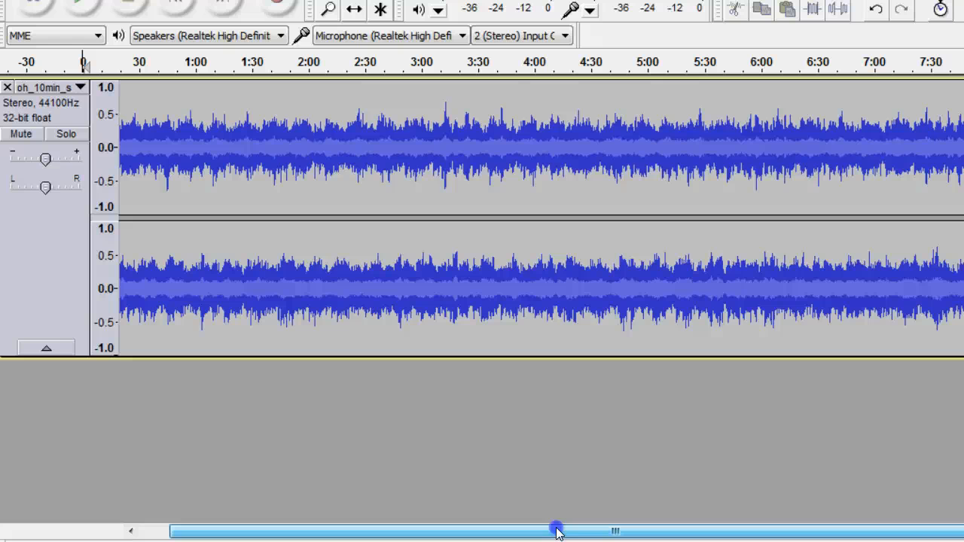
drag(557, 530, 699, 455)
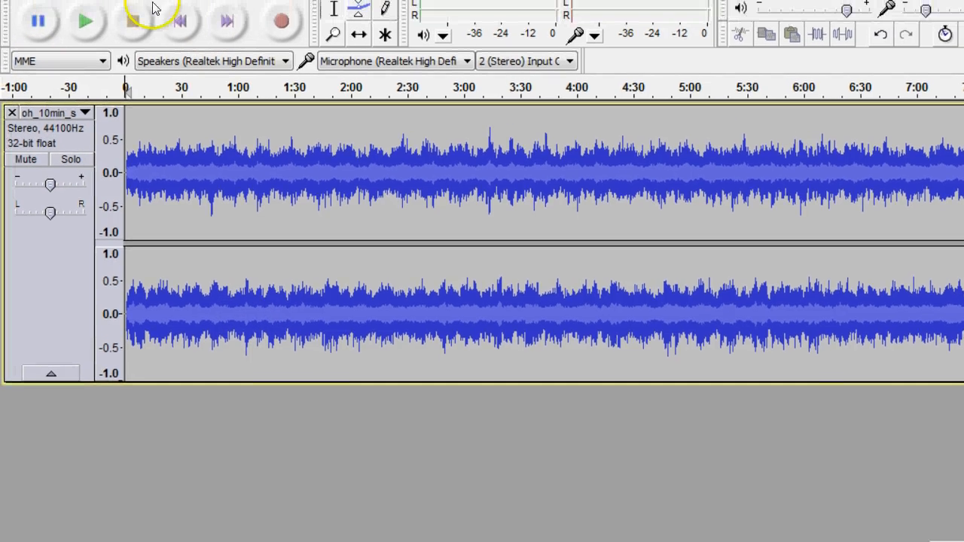
click(71, 26)
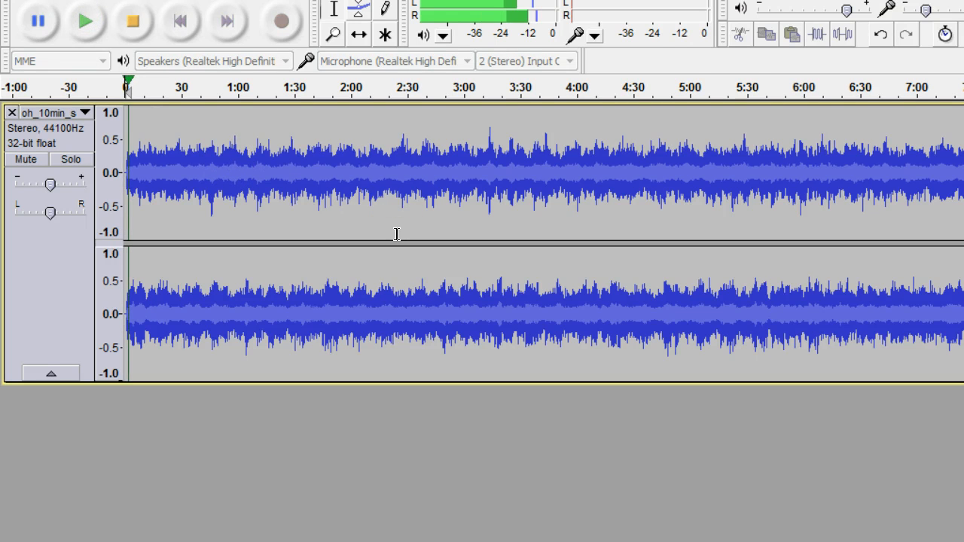
click(132, 22)
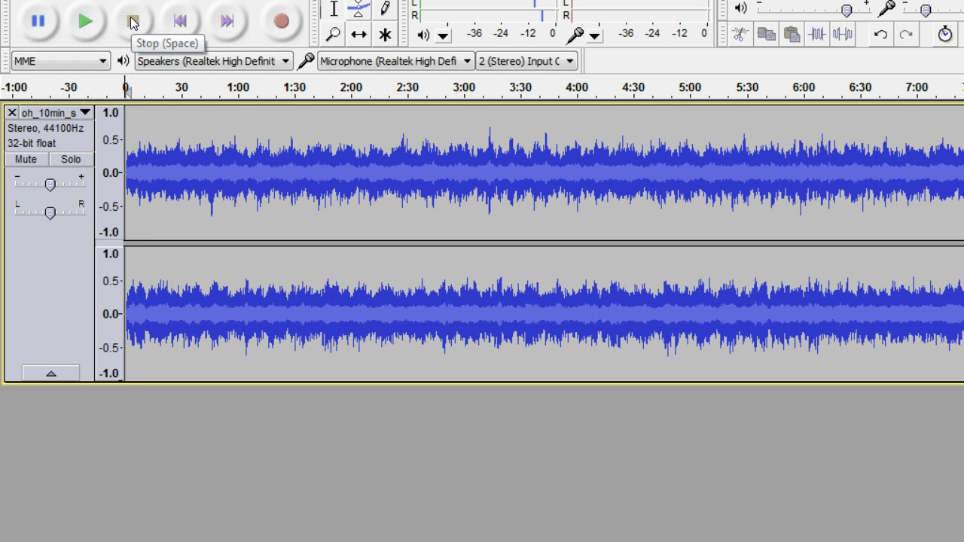
click(179, 22)
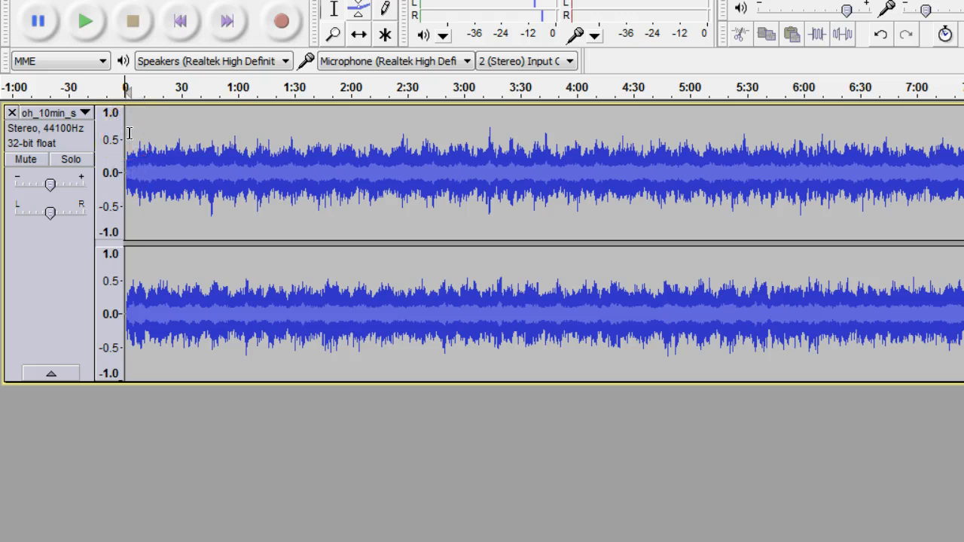
Mute the oh_10min_sample track.
click(27, 160)
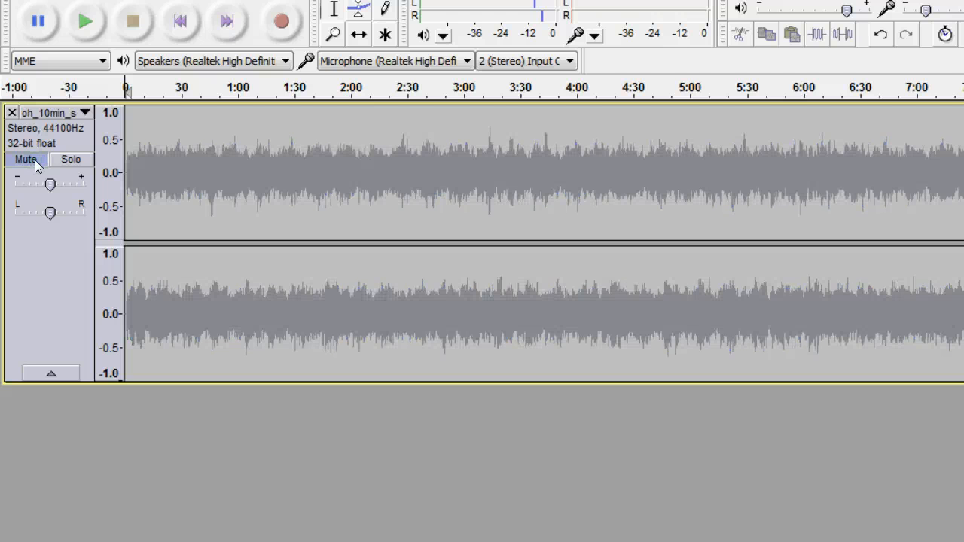
click(27, 160)
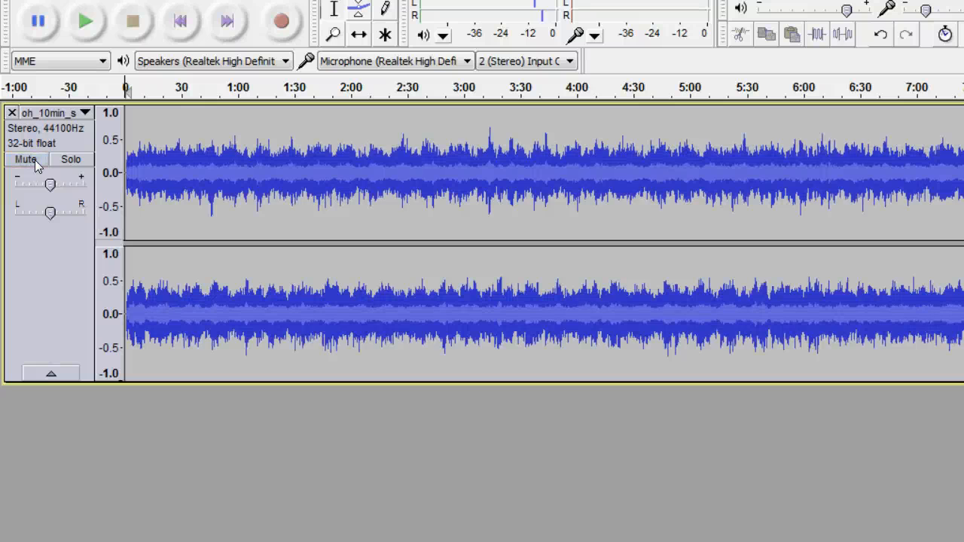
click(35, 161)
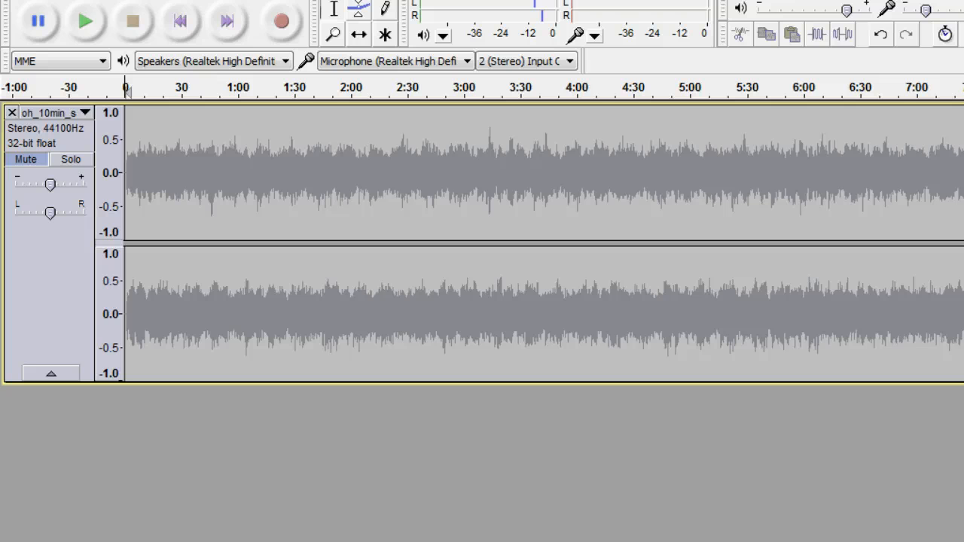
Switch to the Affirmations file in Notepad and move its window up to show more of the text.
mouse_move(550, 541)
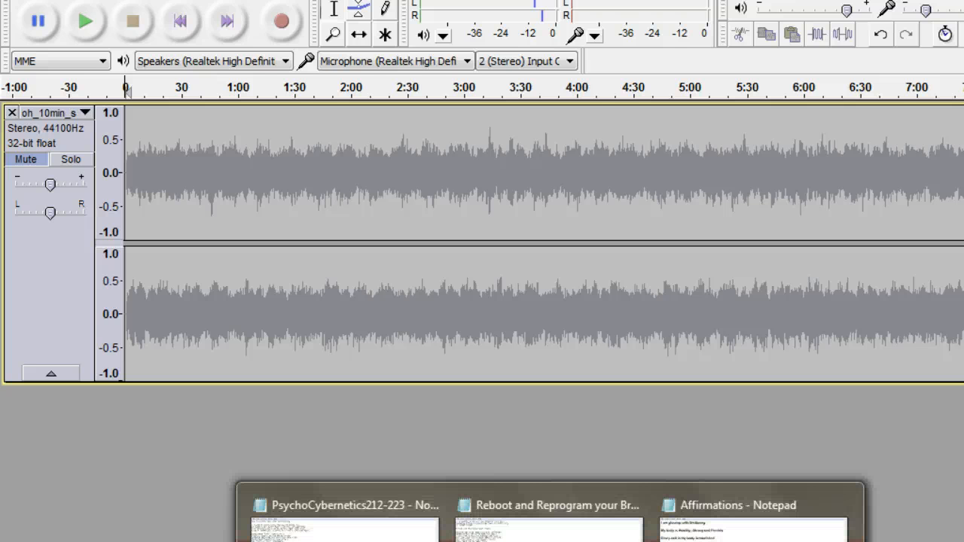
click(753, 527)
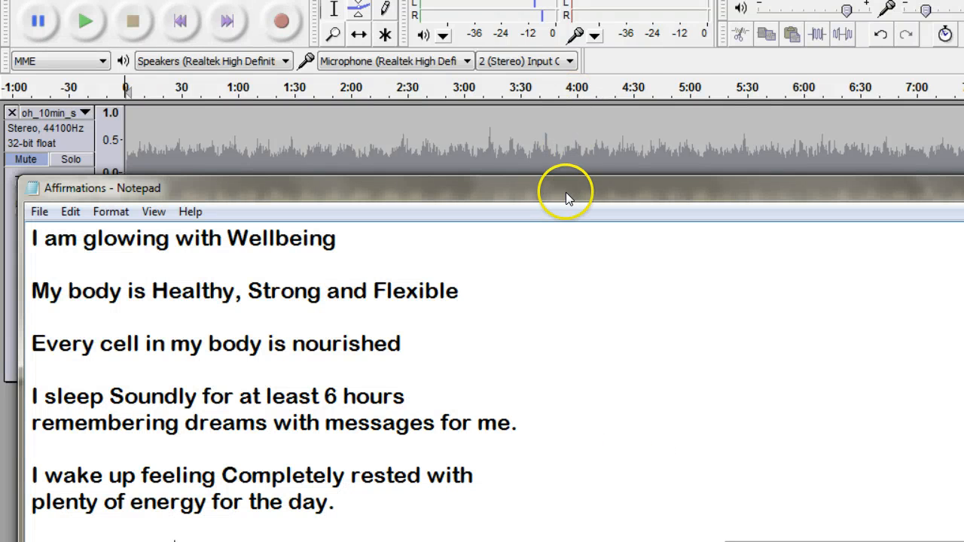
drag(564, 180, 552, 51)
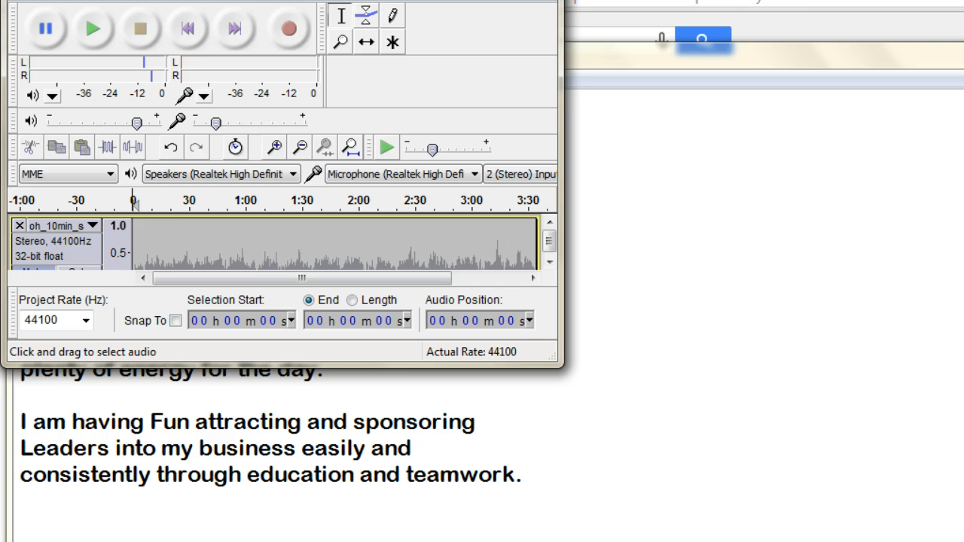
Place the reduced Audacity window beside the Affirmations text, and maximize Audacity again.
drag(561, 1, 563, 32)
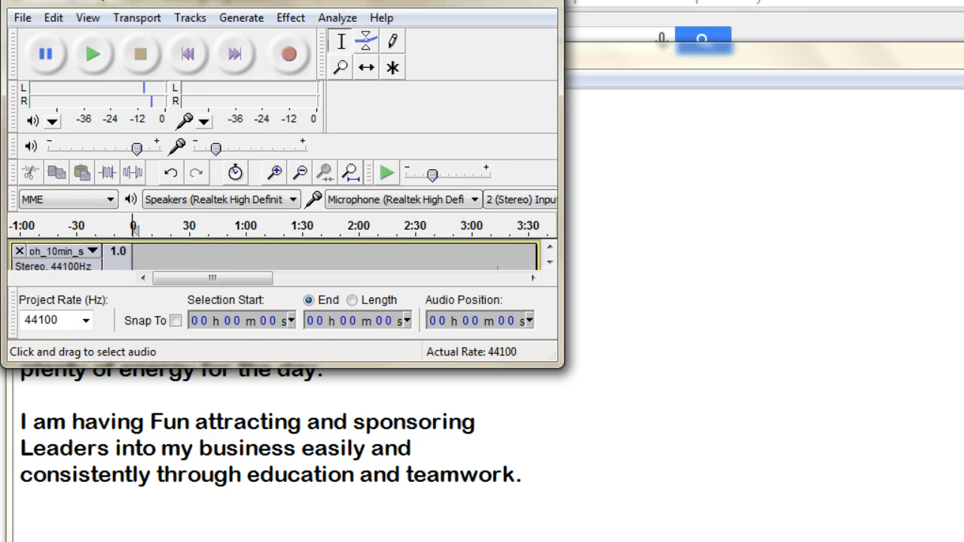
drag(254, 1, 807, 100)
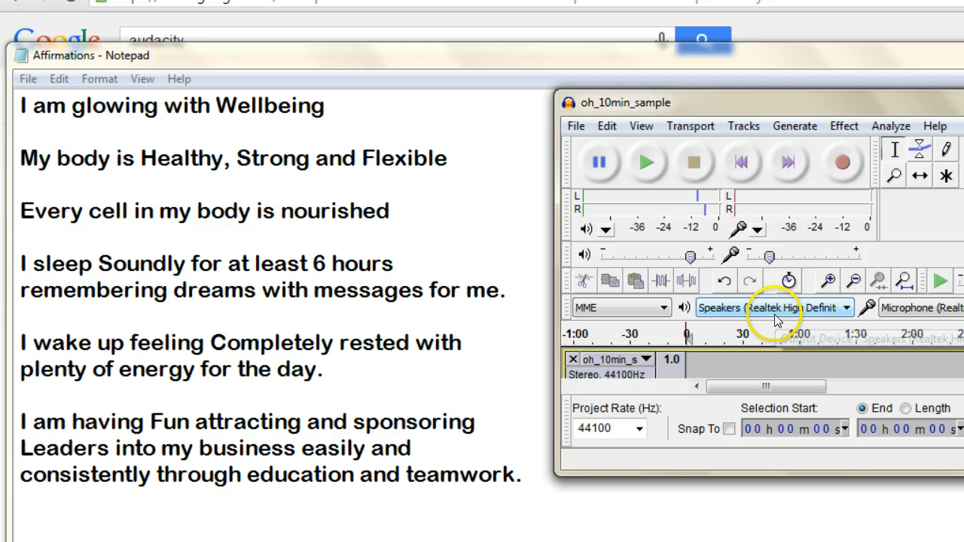
scroll(777, 320, down, 1)
scroll(812, 331, down, 2)
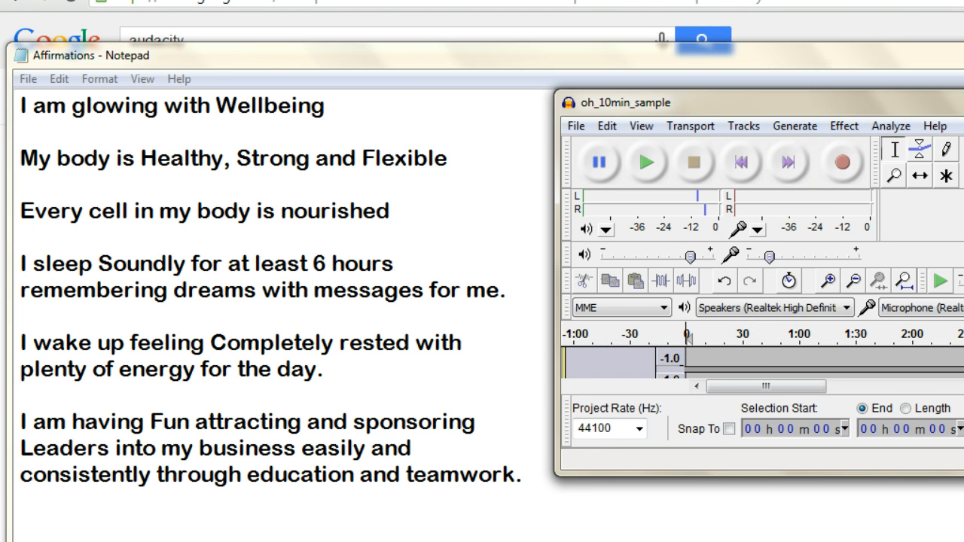
click(963, 97)
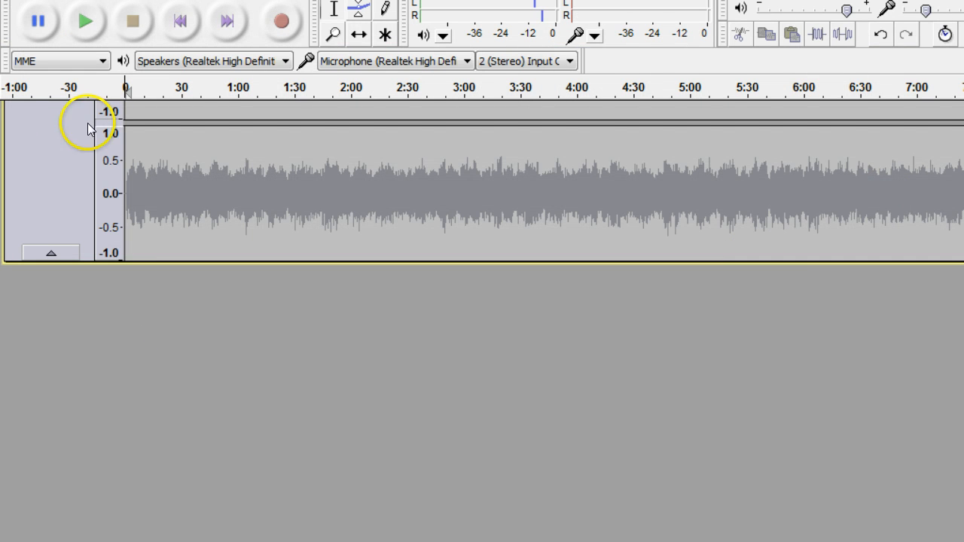
Record about 40 seconds of spoken affirmations onto a new track and stop the recording.
click(280, 24)
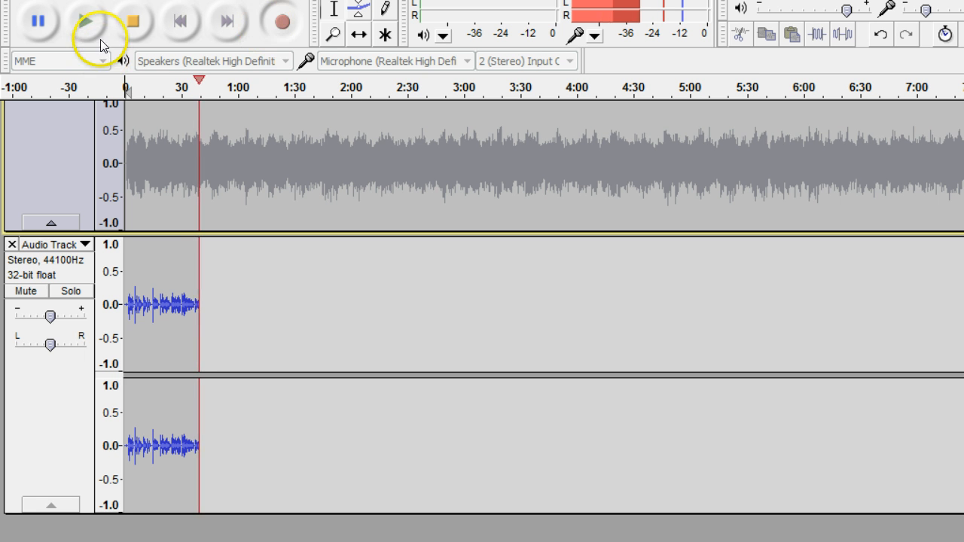
click(136, 21)
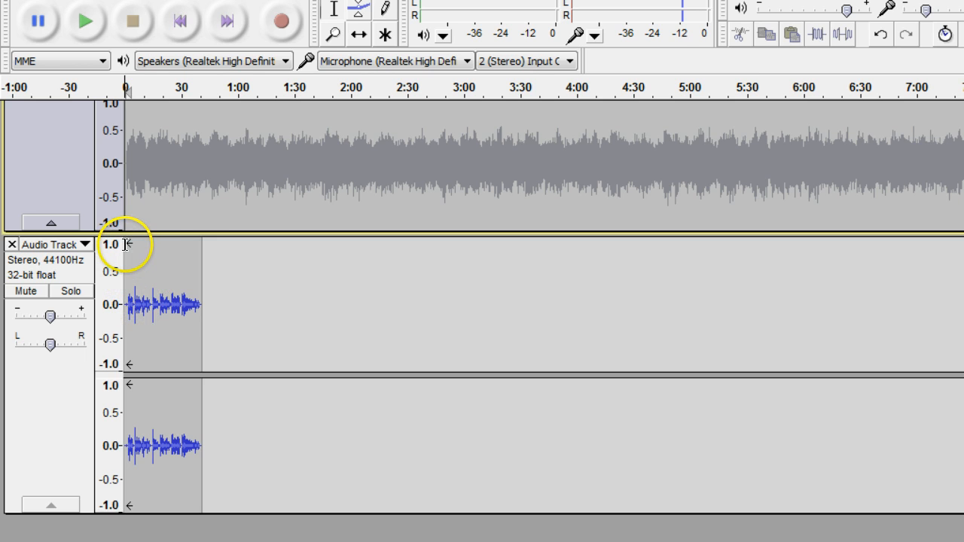
Copy the whole voice recording and paste it directly after its end on the same track.
drag(125, 244, 204, 241)
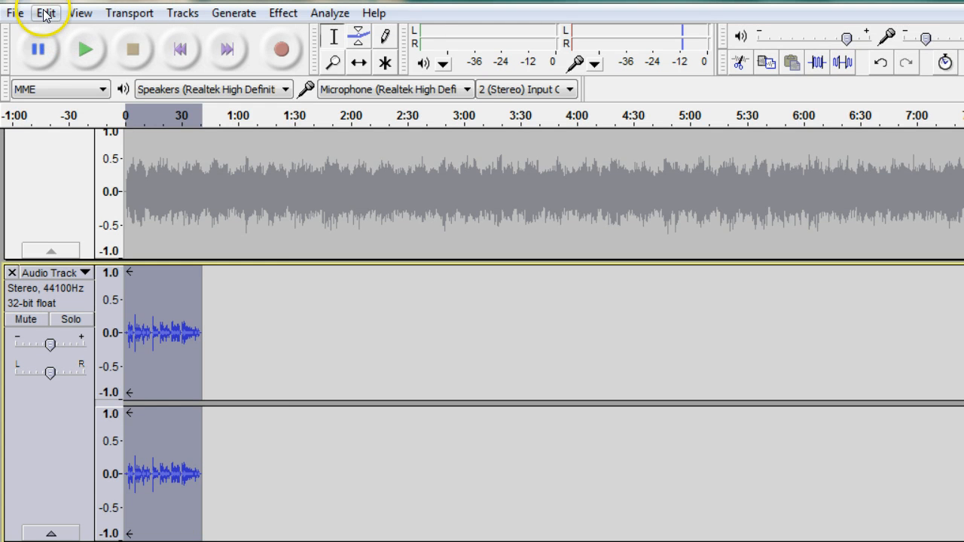
click(45, 14)
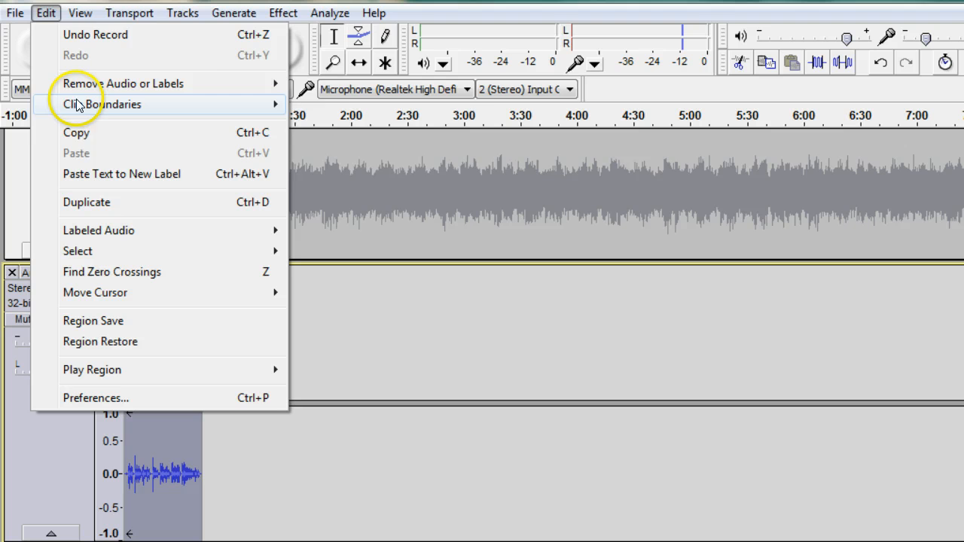
click(77, 133)
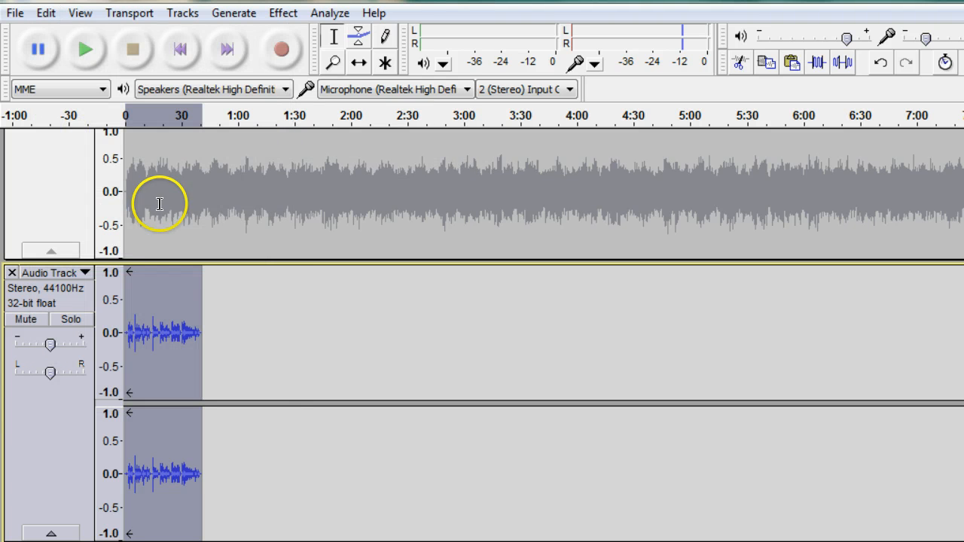
click(203, 272)
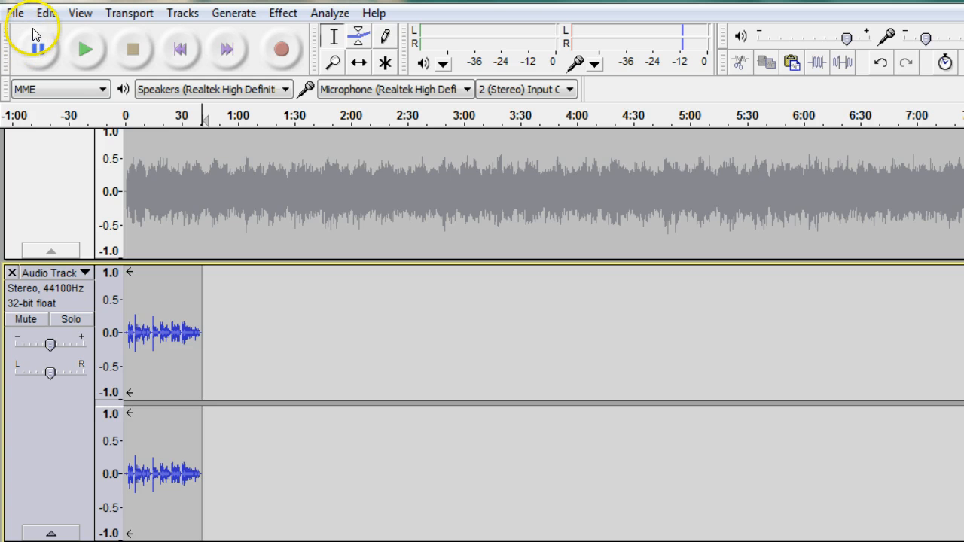
click(45, 13)
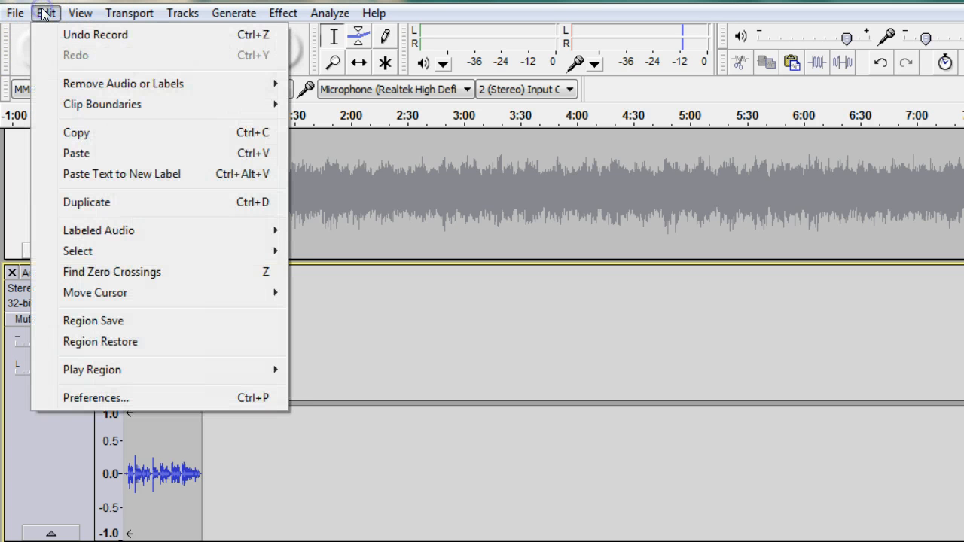
click(89, 153)
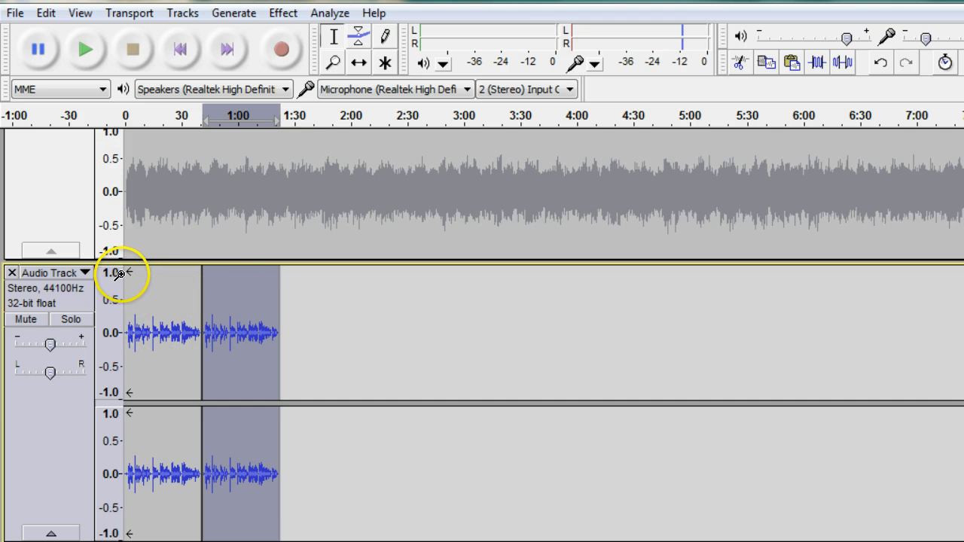
Copy both consecutive voice passages together and paste them at the end of the voice track, at about 1:22.
drag(125, 274, 279, 275)
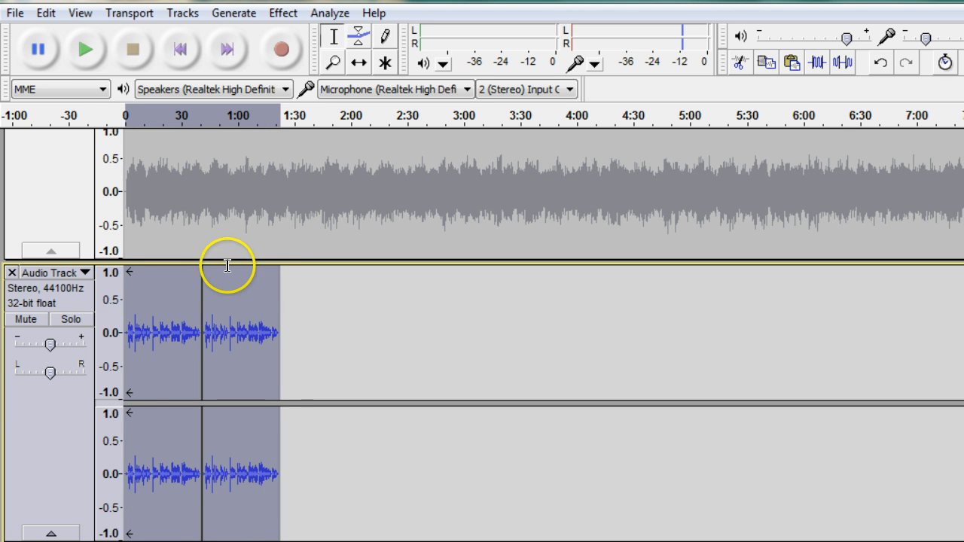
click(44, 14)
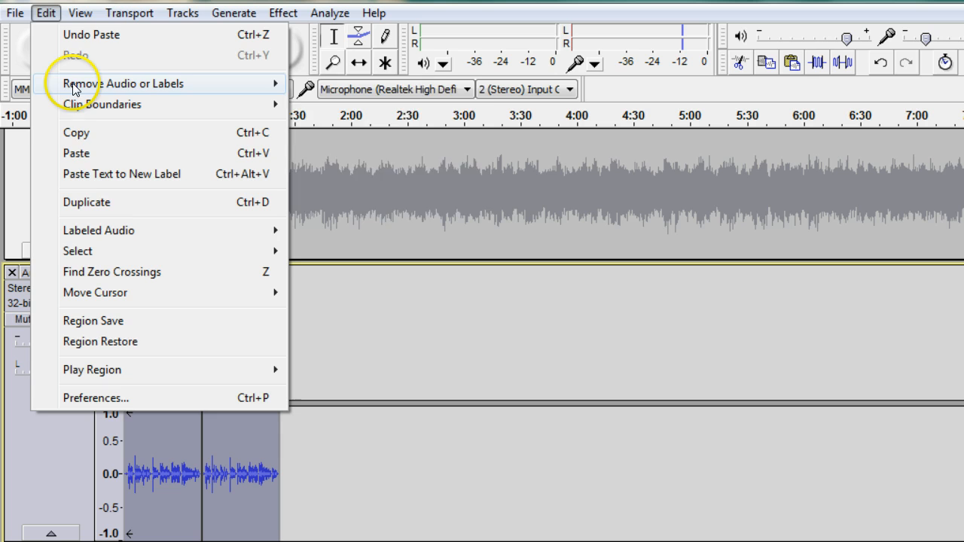
click(80, 134)
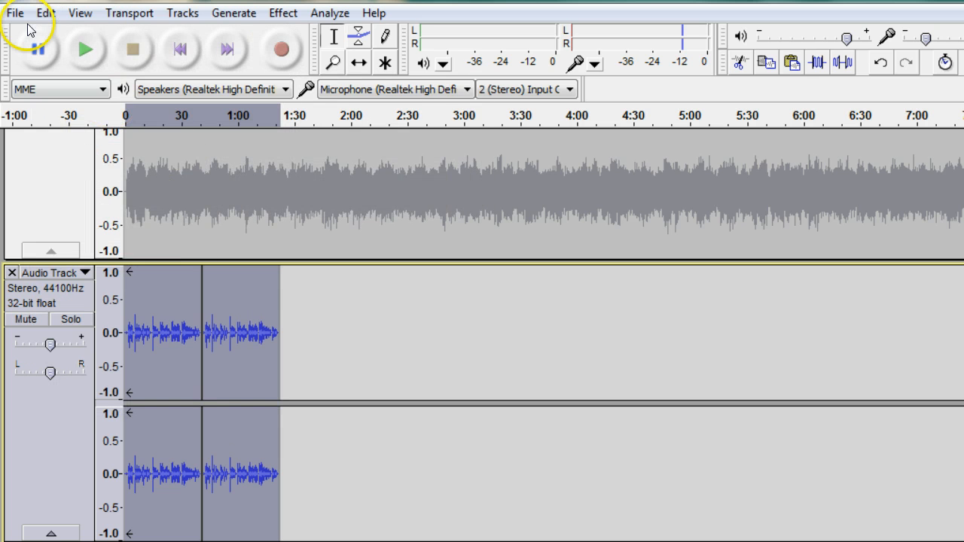
click(280, 269)
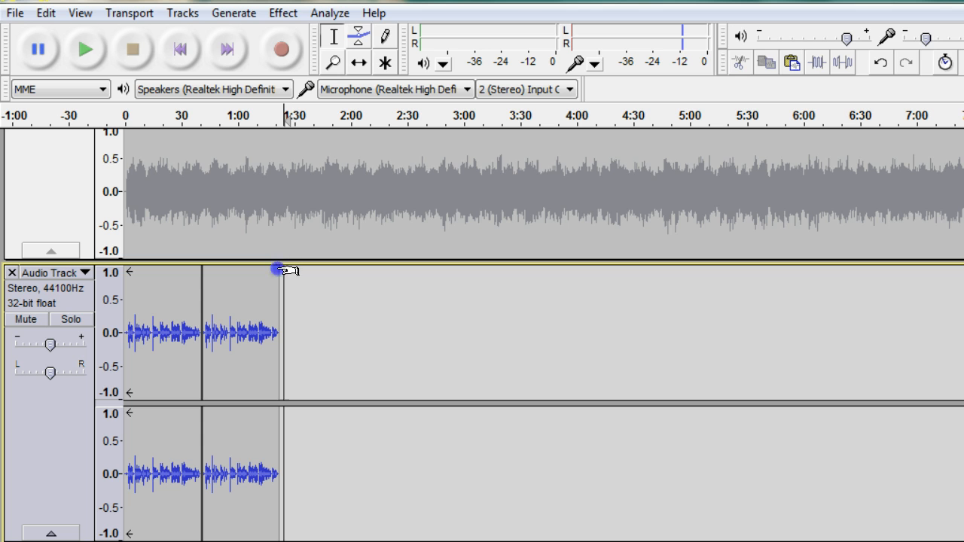
click(46, 13)
click(81, 154)
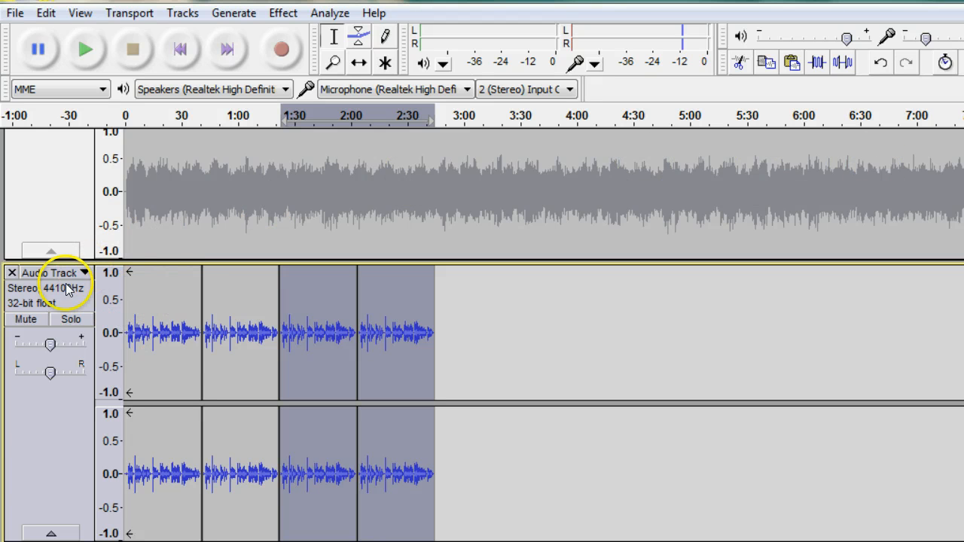
Mute the voice track, unmute the oh_10min_sample music track, and unmute the voice track again so both can play.
click(24, 320)
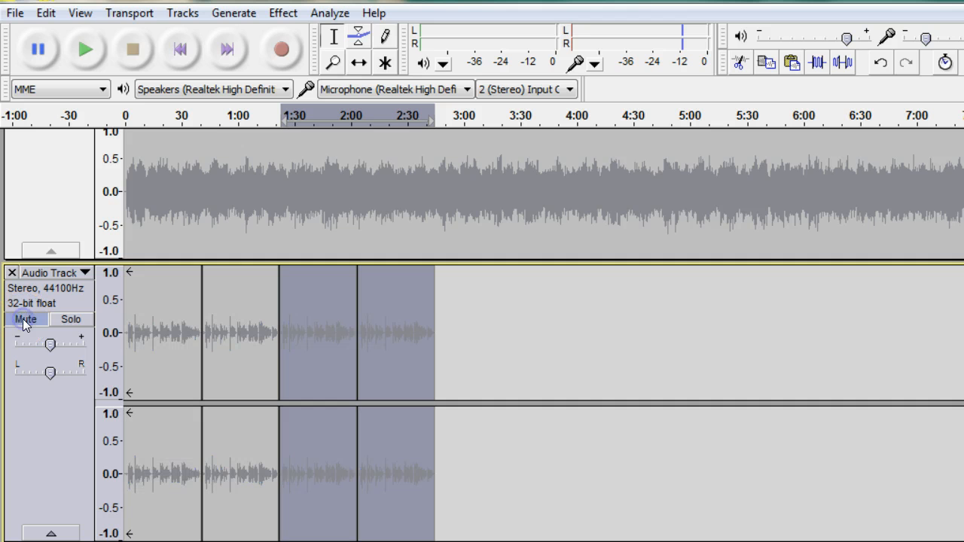
click(210, 173)
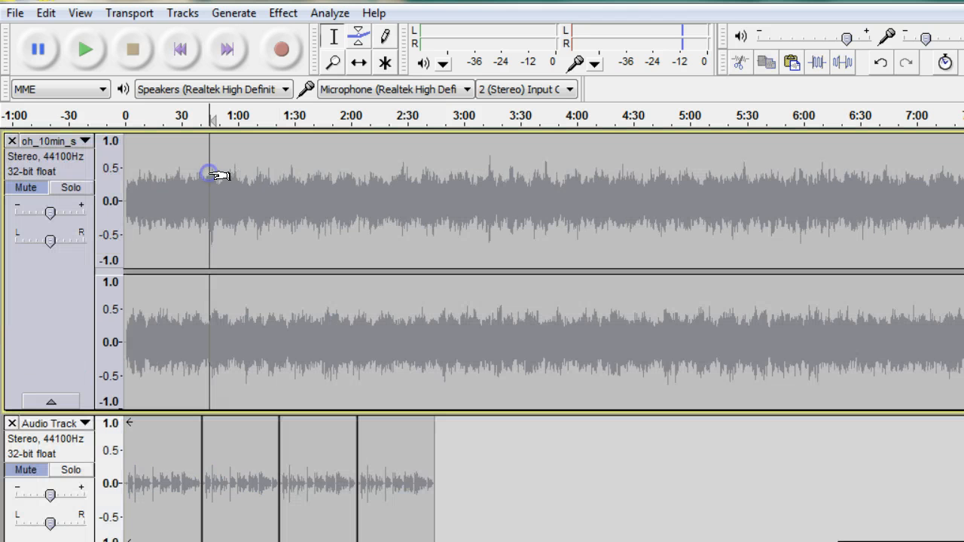
click(24, 187)
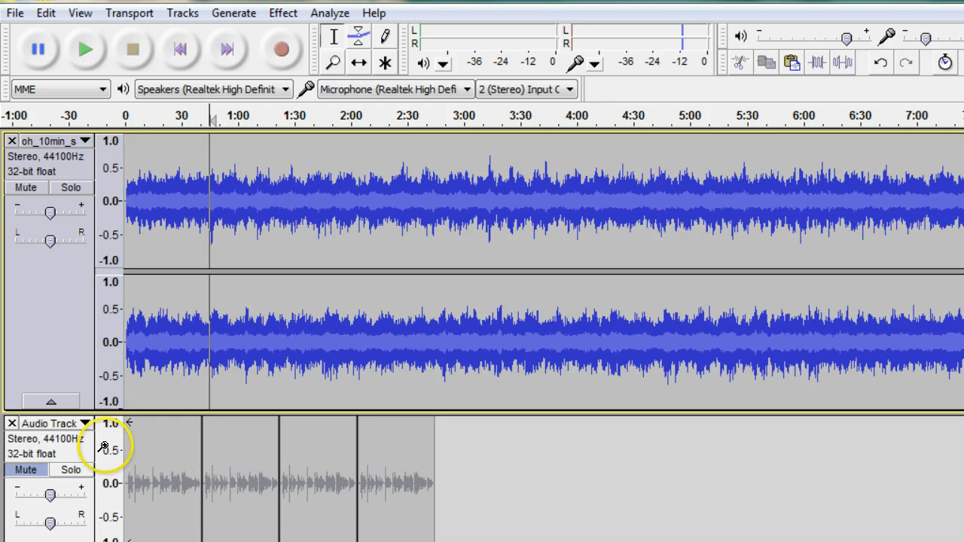
click(25, 472)
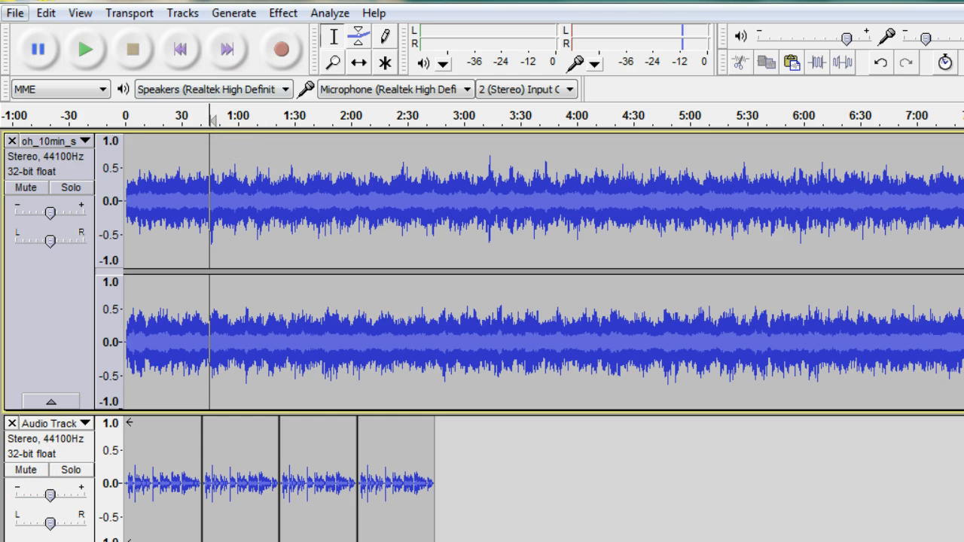
Play both tracks and balance them by setting the music gain well below centre and the voice gain slightly below centre.
click(86, 49)
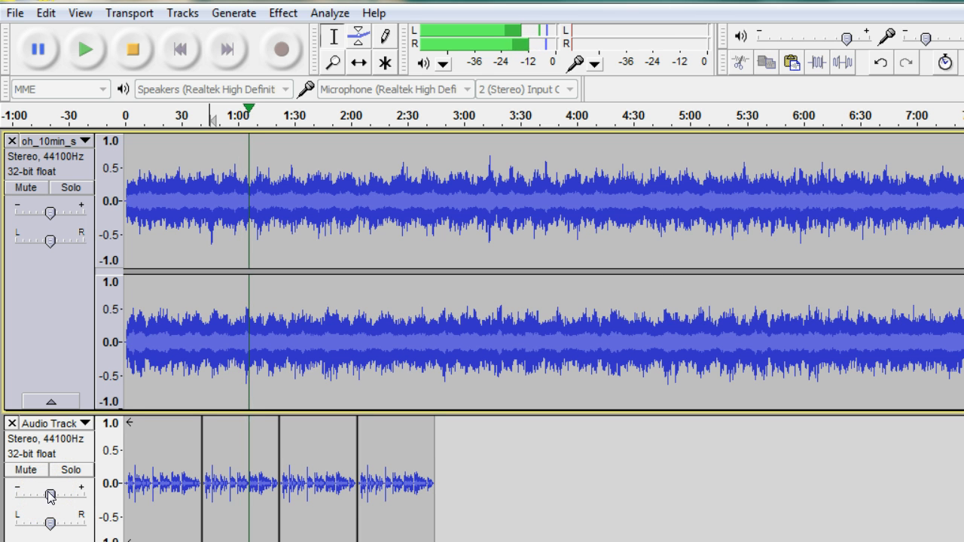
click(69, 212)
drag(69, 213, 52, 211)
click(129, 193)
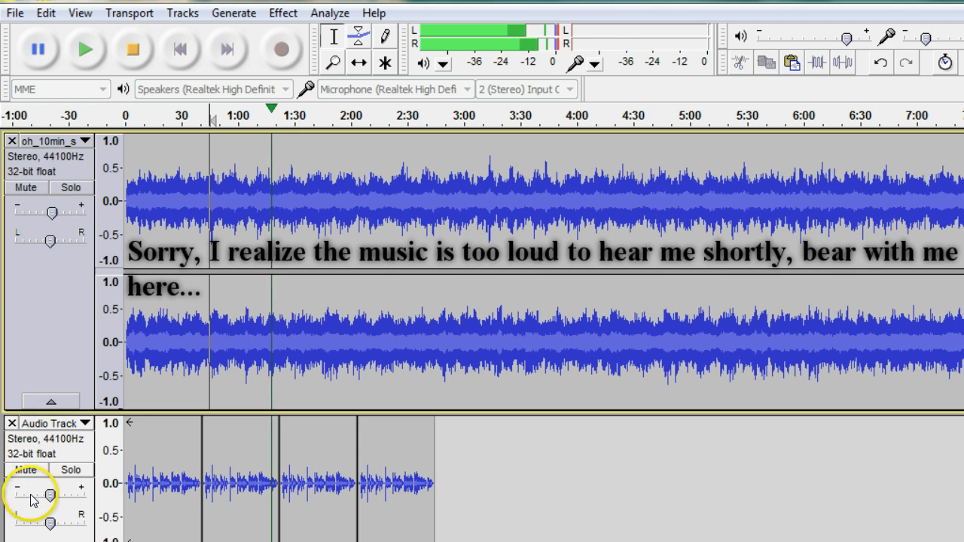
drag(51, 498, 25, 503)
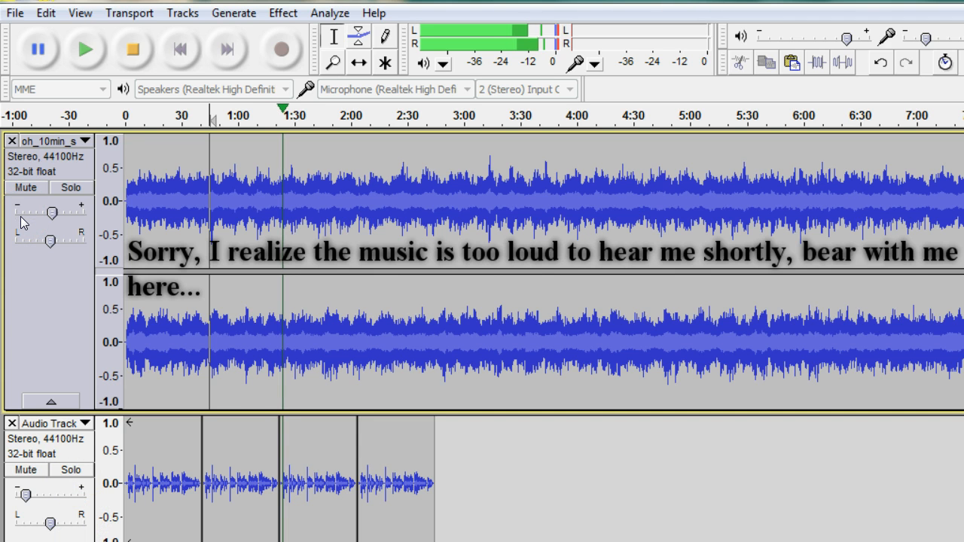
click(51, 401)
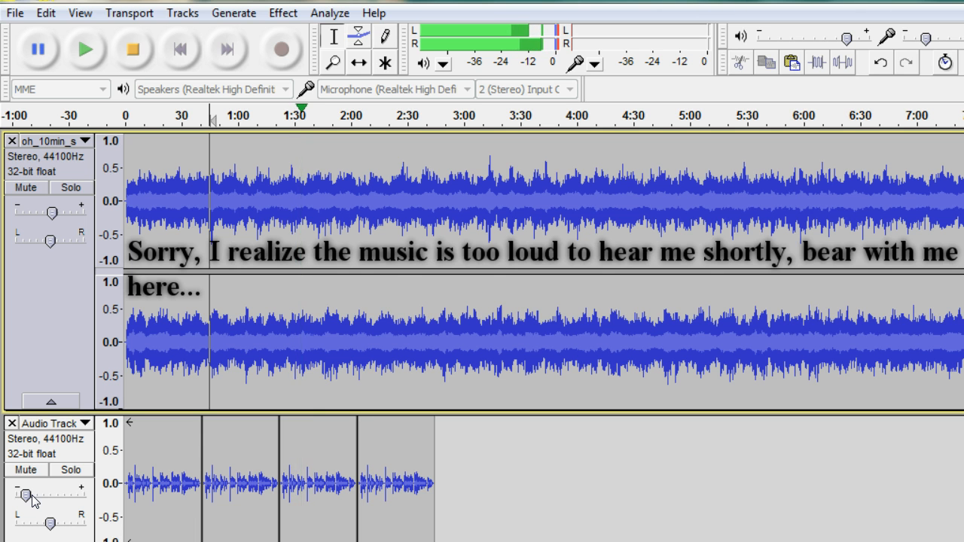
click(71, 487)
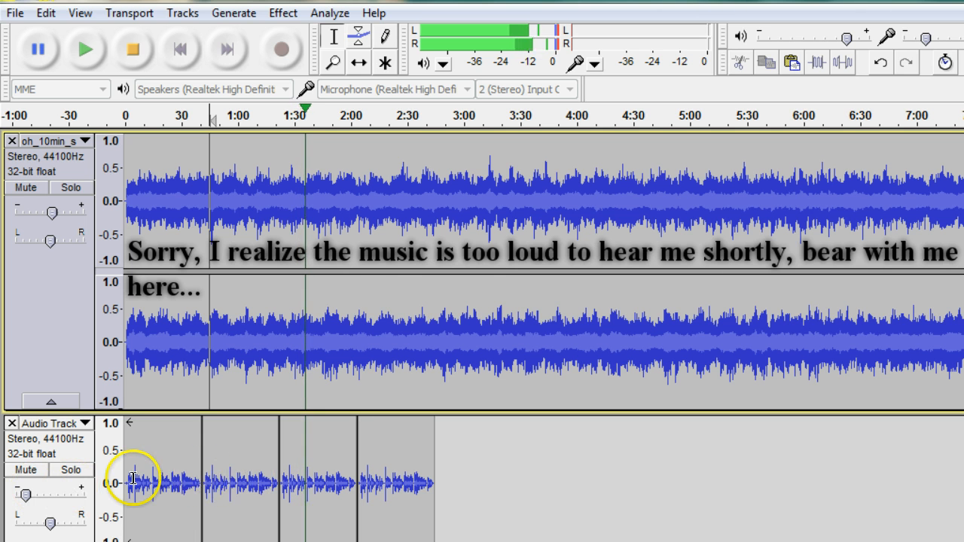
drag(26, 495, 36, 503)
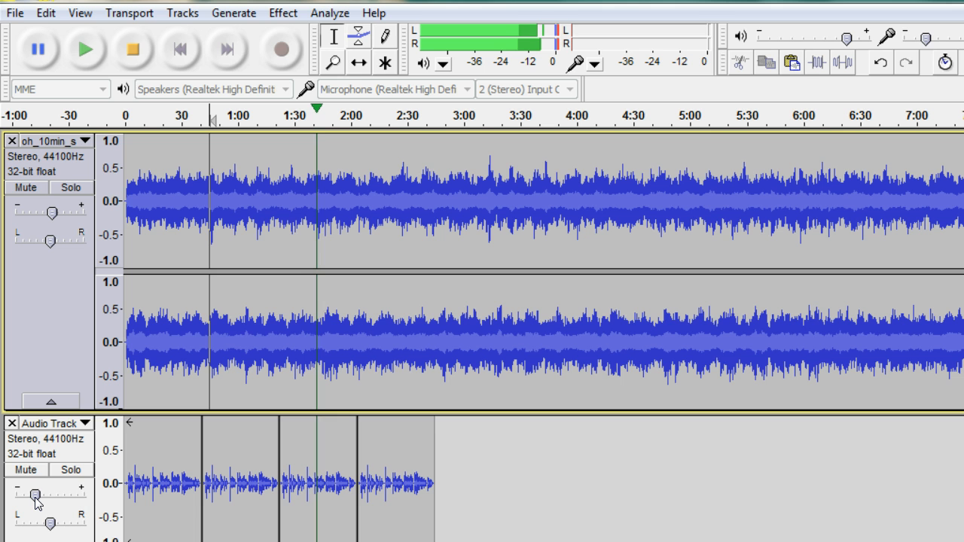
click(48, 175)
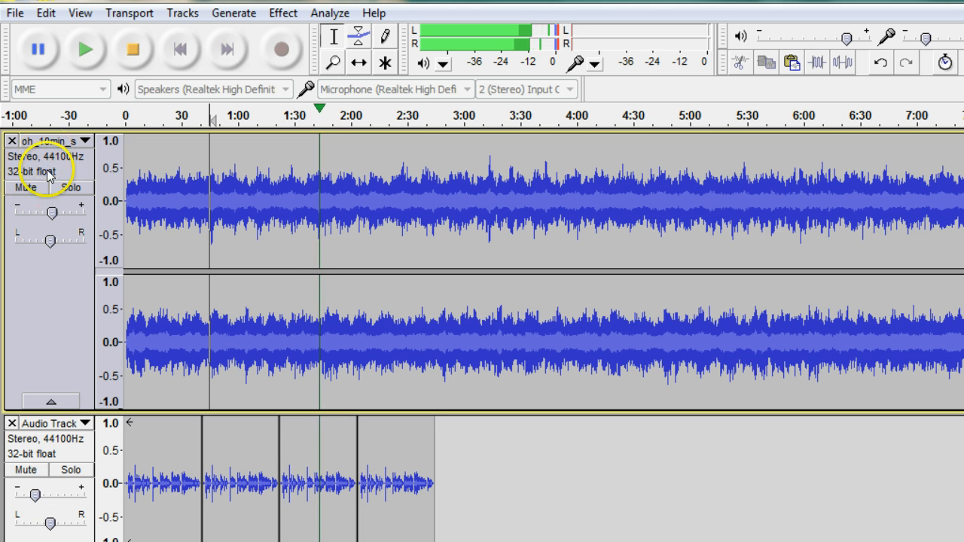
click(29, 213)
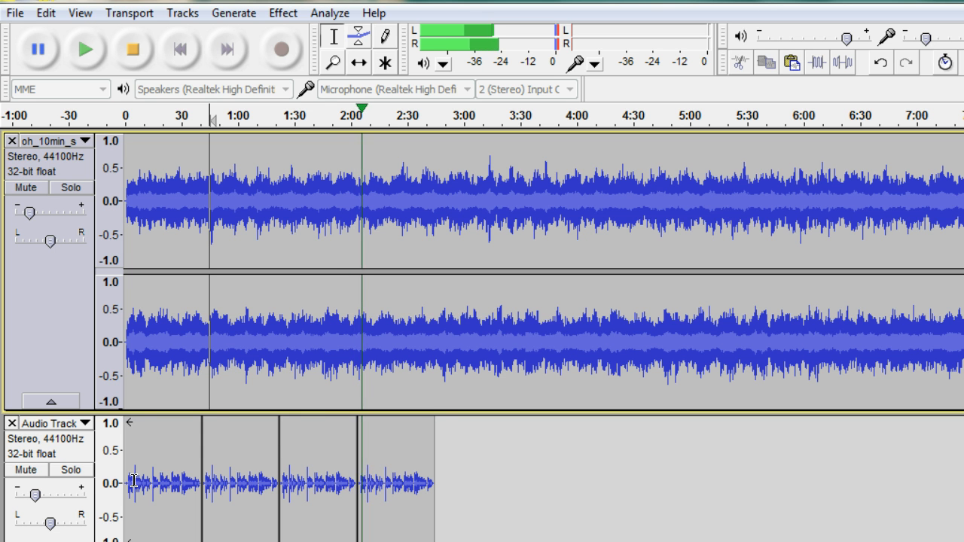
click(129, 49)
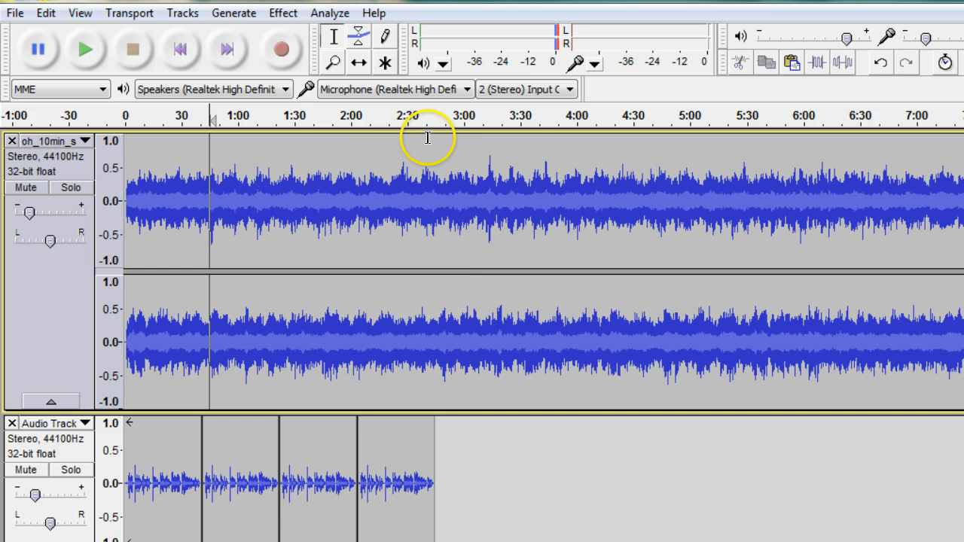
Cut the music from the end of the voice recording, about 2:44, onward, muting the voice track only during the edit.
click(27, 469)
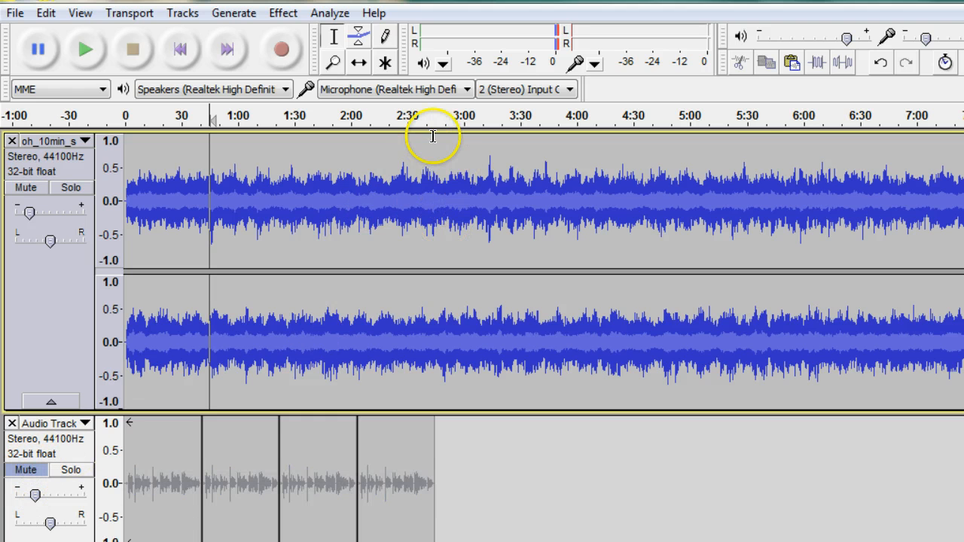
drag(431, 136, 963, 226)
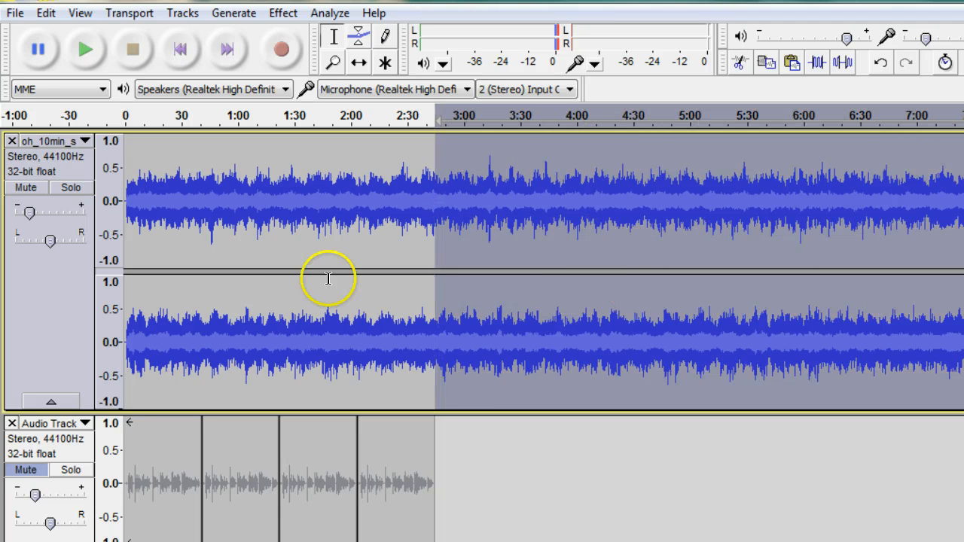
click(43, 15)
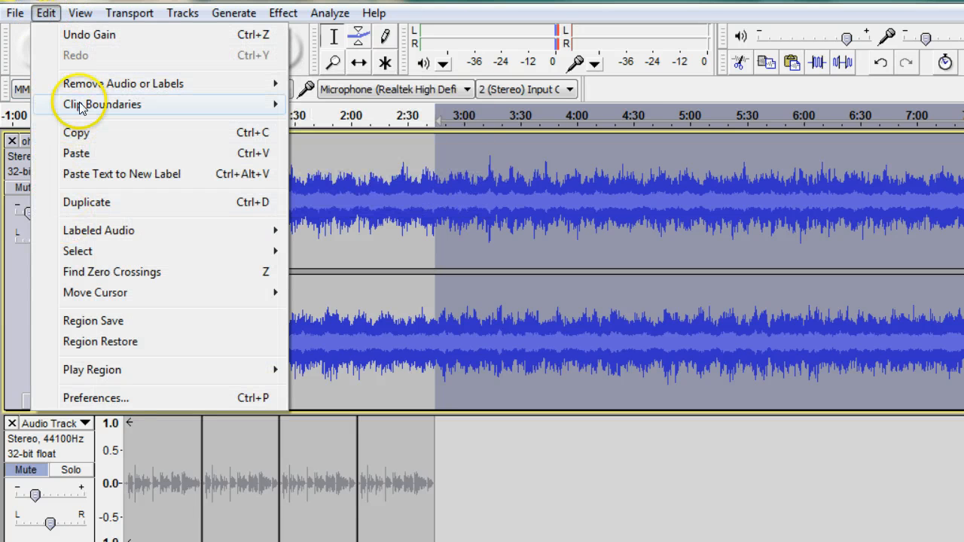
mouse_move(71, 85)
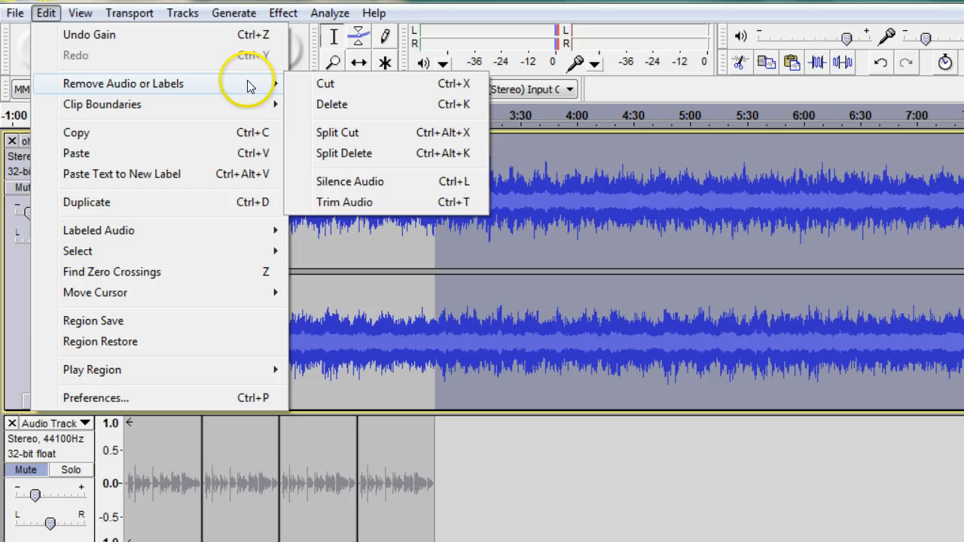
click(326, 85)
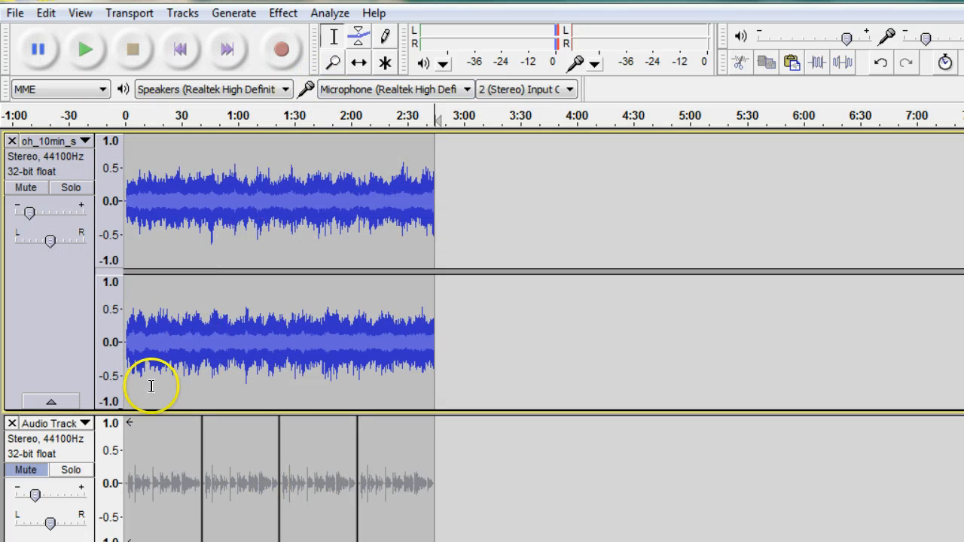
click(29, 471)
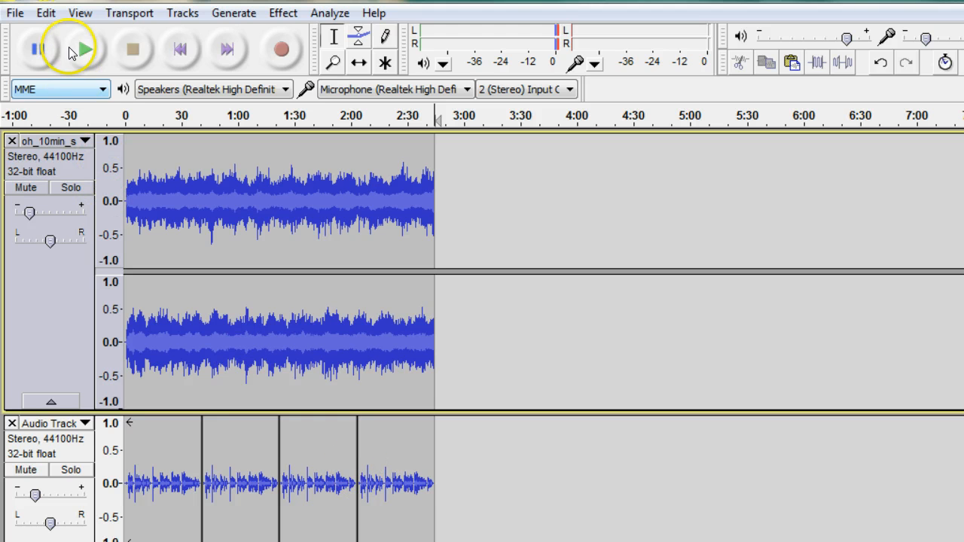
Export the mixed tracks to the My Music folder as an MP3 file named 10minAffirmations, accepting the metadata as is.
click(16, 14)
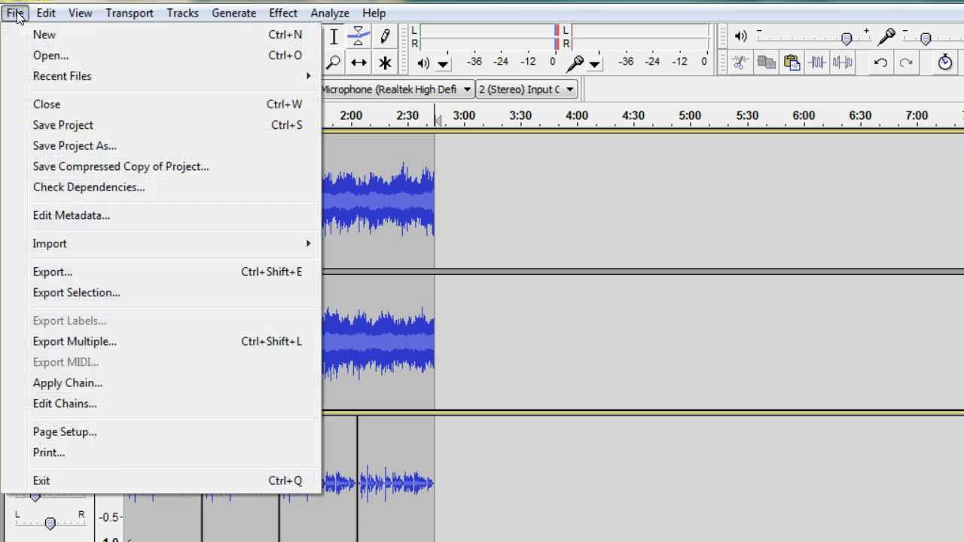
click(51, 273)
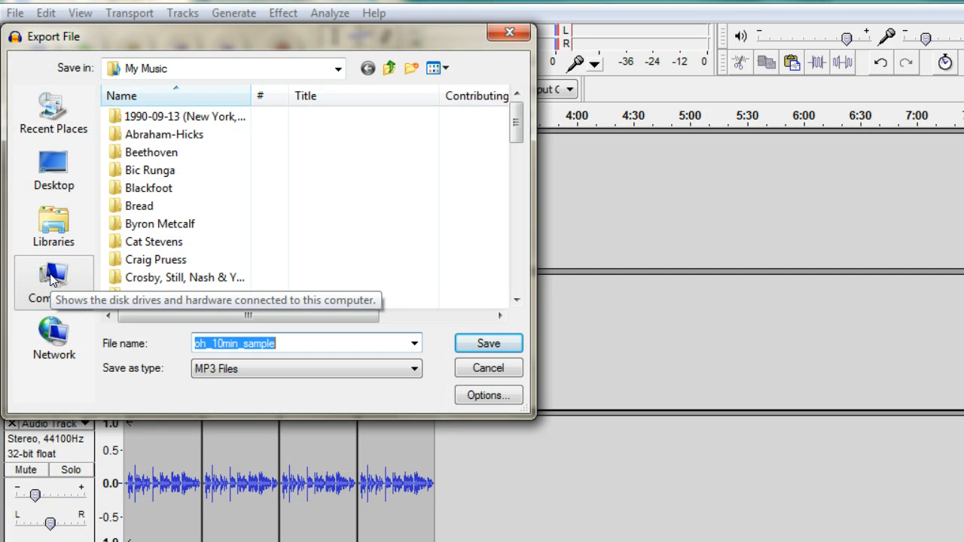
click(293, 342)
key(BackSpace)
key(BackSpace)
key(BackSpace)
key(BackSpace)
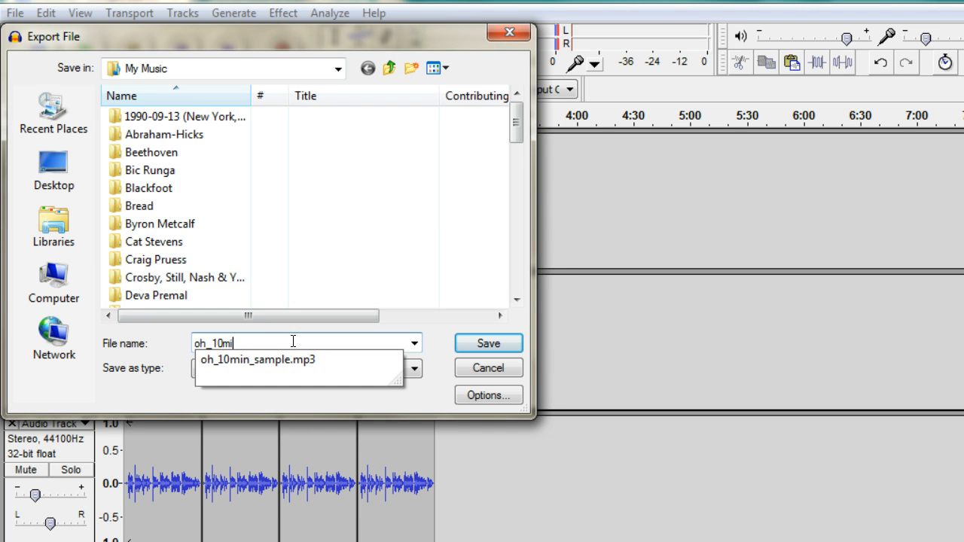
key(BackSpace)
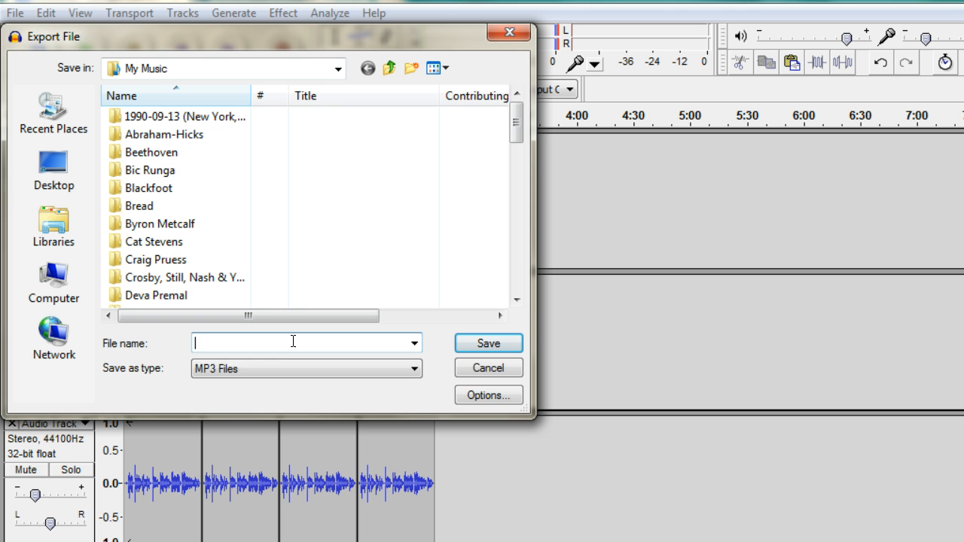
text(10min)
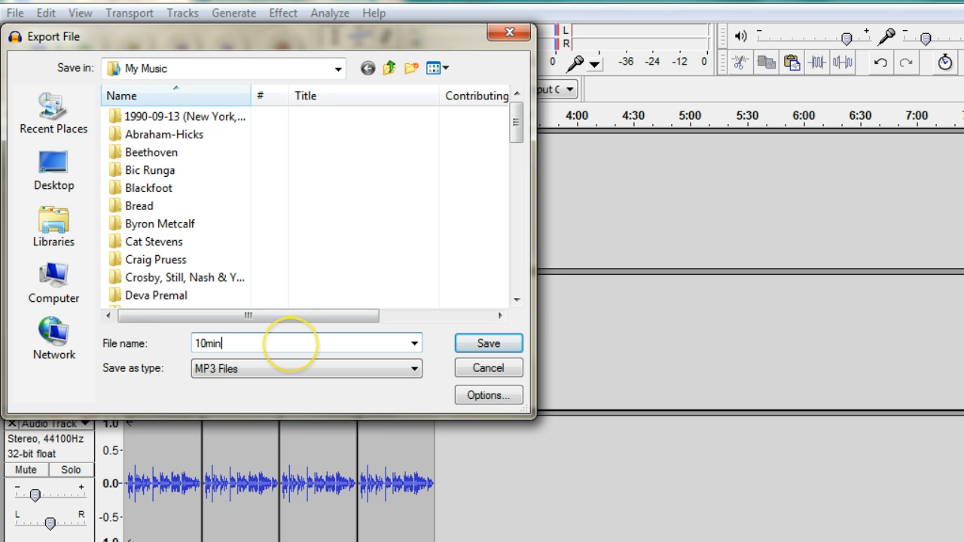
click(290, 345)
text(a)
key(BackSpace)
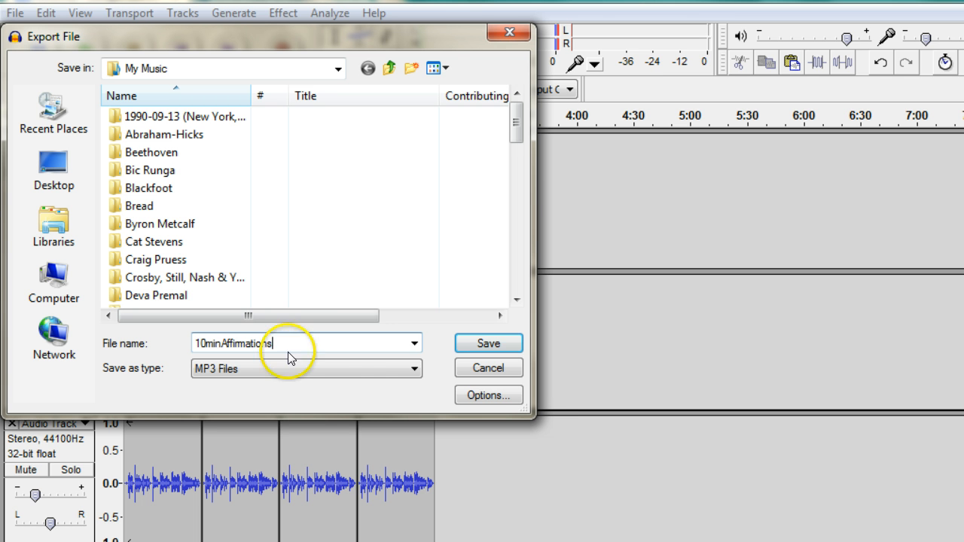
click(469, 348)
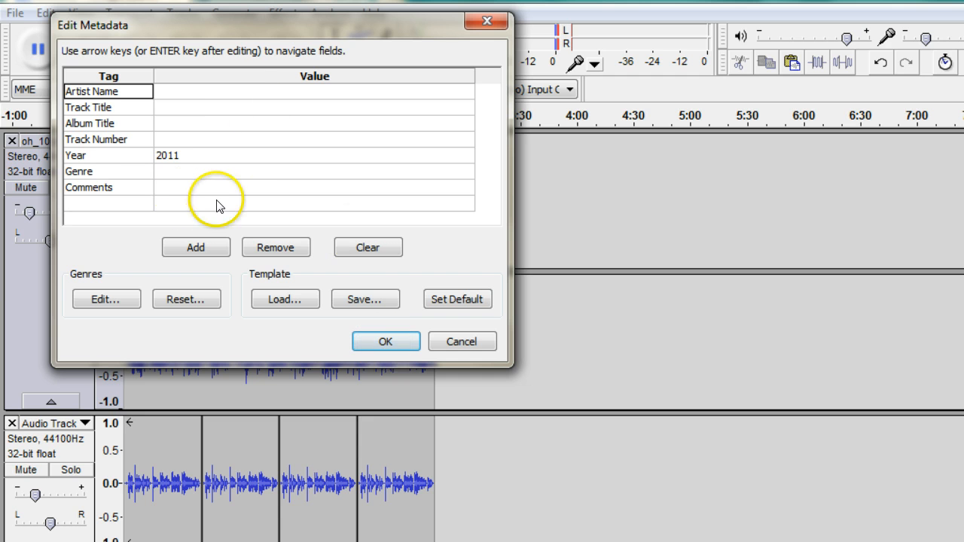
click(386, 339)
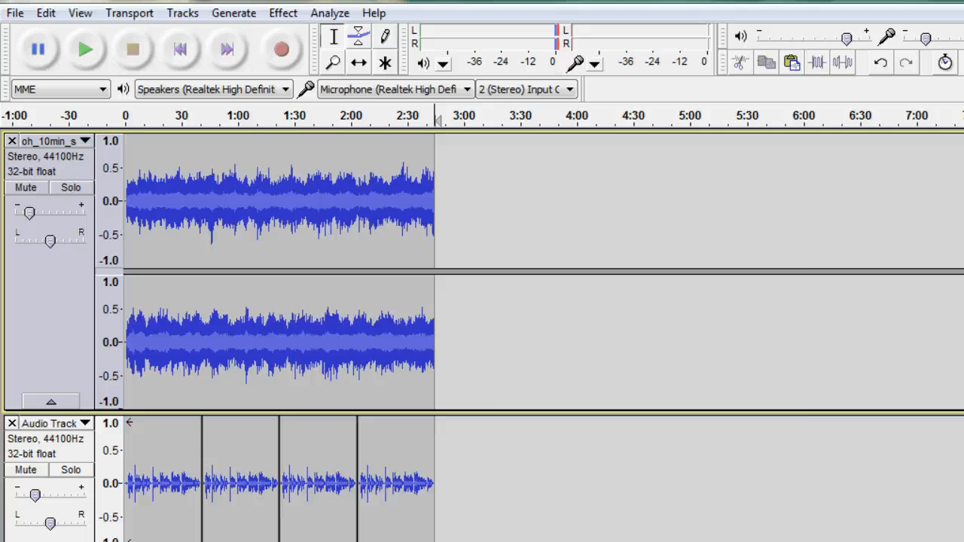
Close the audio project without saving changes and minimize the Notepad and browser windows to reach the desktop.
key(alt+F4)
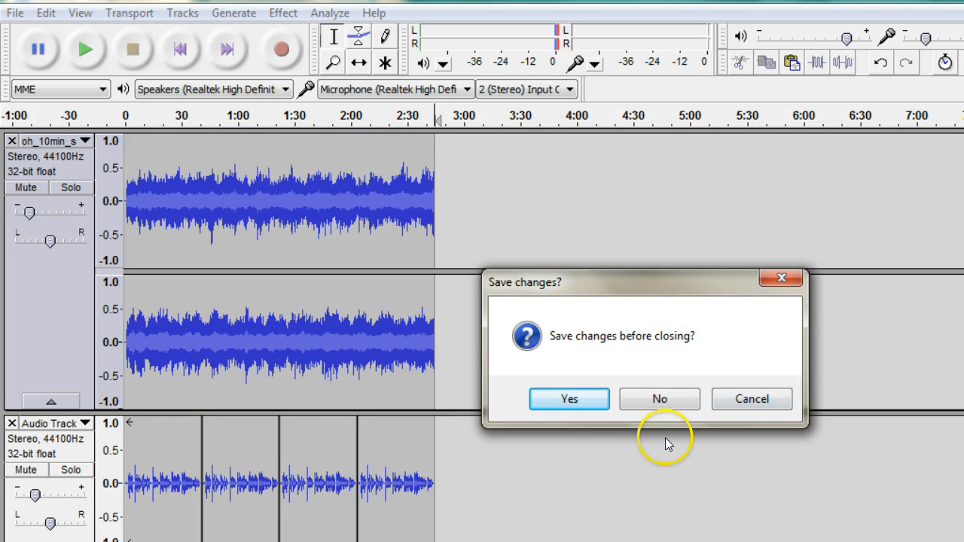
click(655, 397)
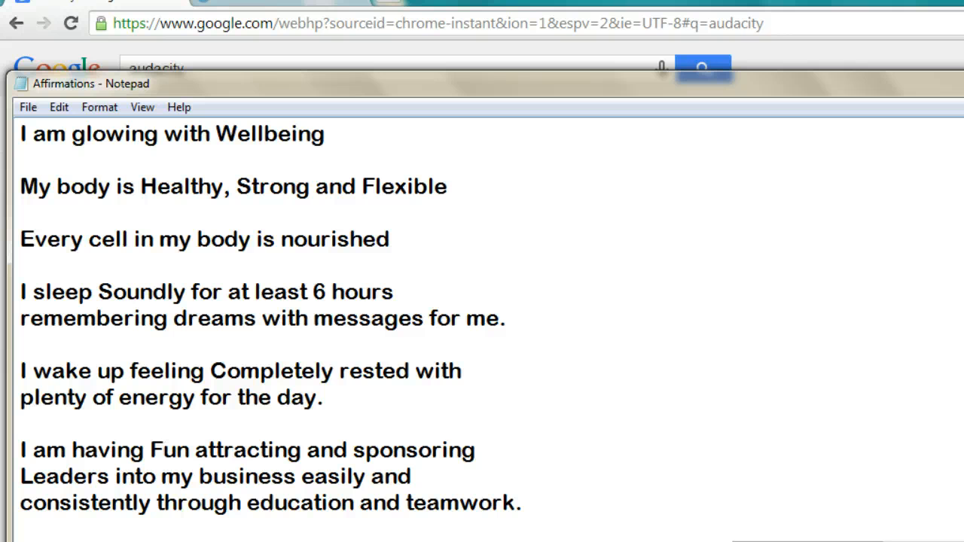
key(super+Down)
key(super+Down)
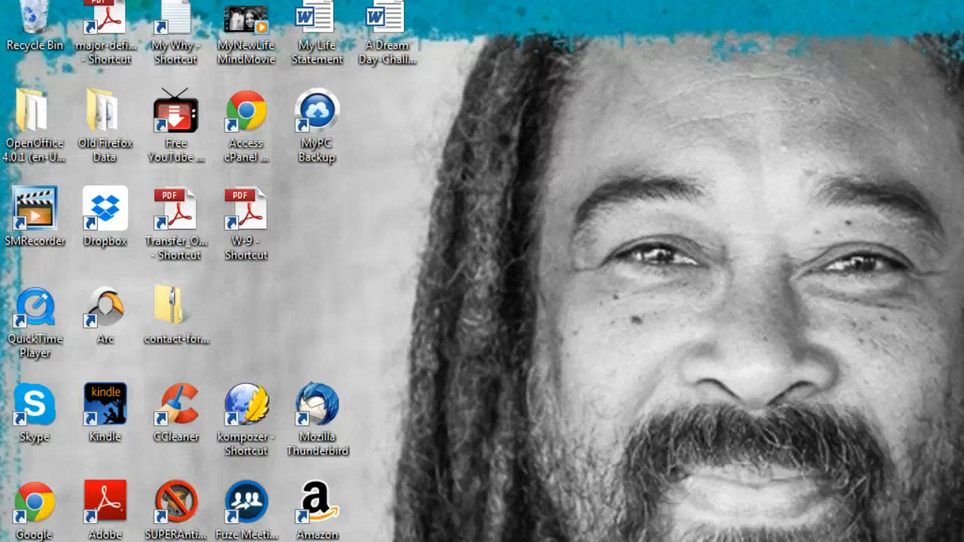
Open the Windows Music library, play the exported 10minAffirmations file in the media player and keep repeat turned on.
key(super)
click(284, 356)
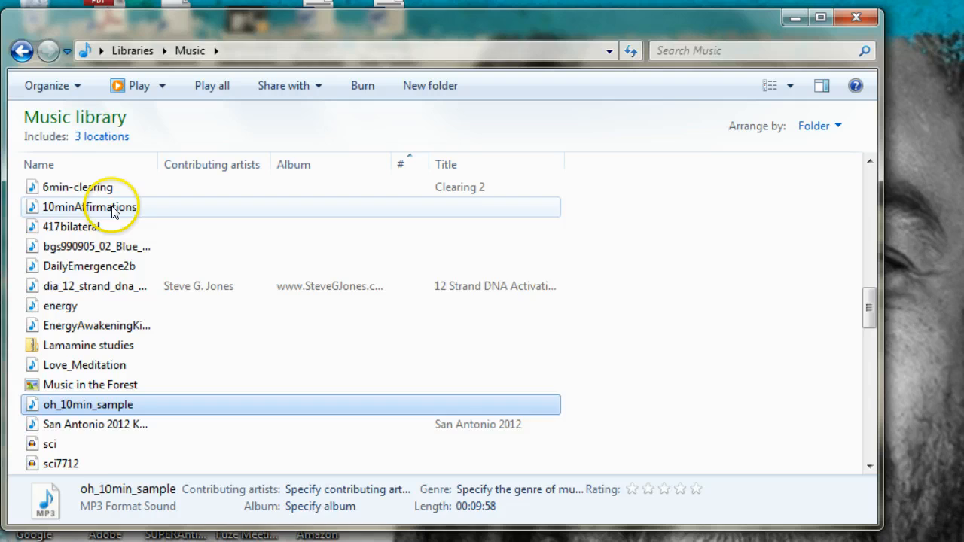
double_click(111, 209)
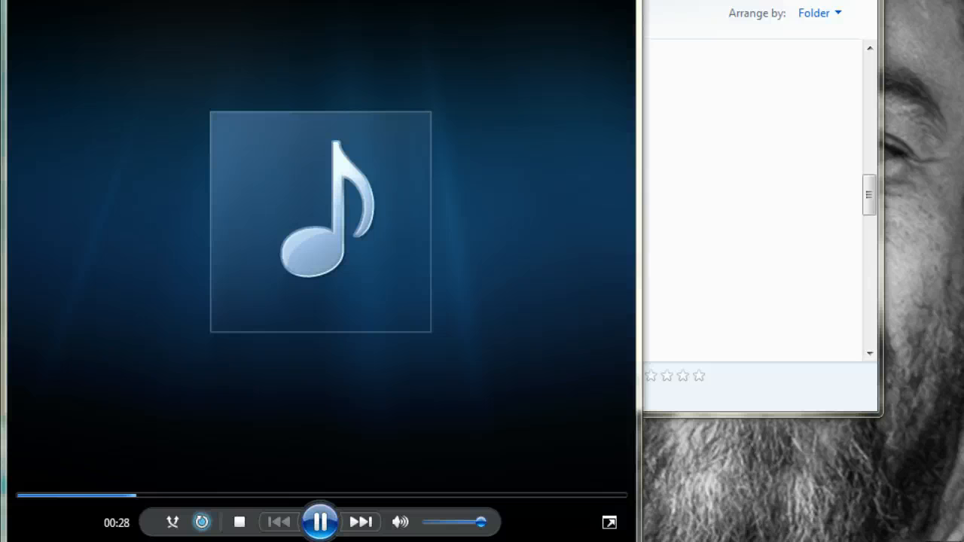
click(203, 521)
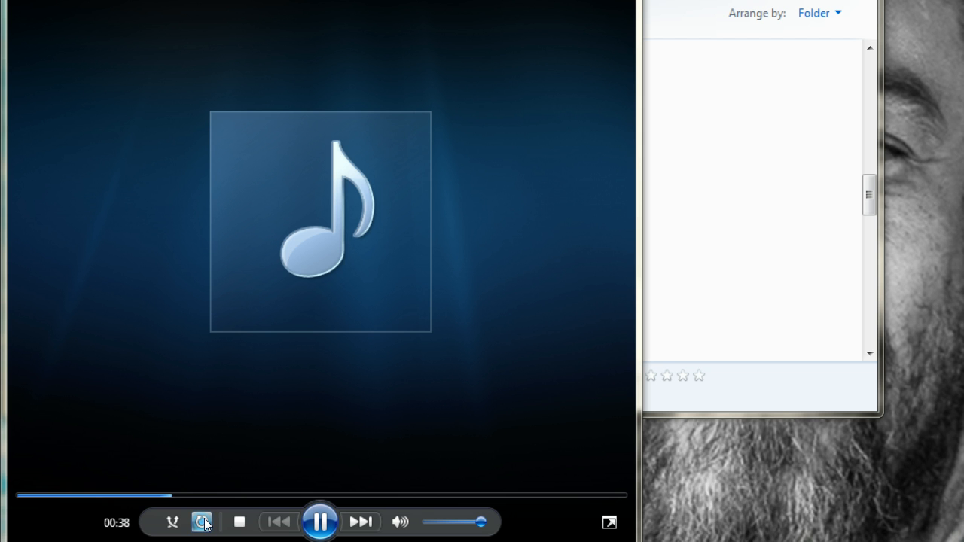
click(203, 523)
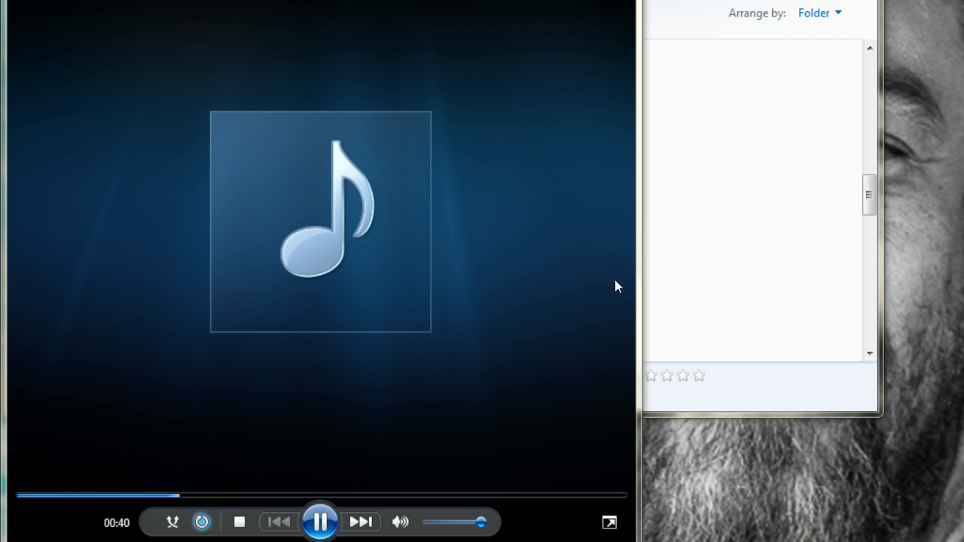